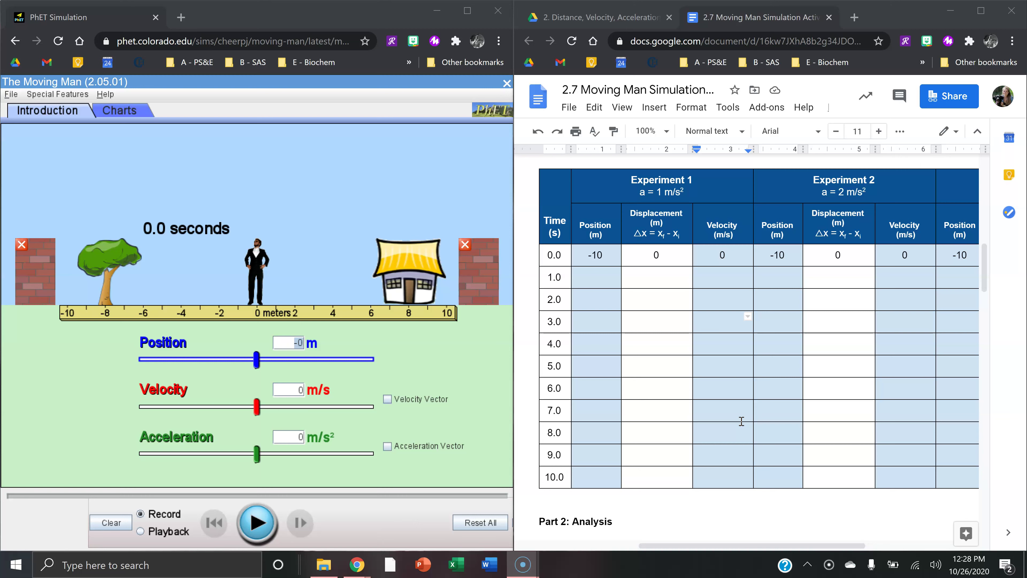
- Set the man's starting position to -10 m and his acceleration to 1 m/s²
{"action": "left_click", "coordinate": [283, 348]}
{"action": "left_click", "coordinate": [298, 343]}
{"action": "left_click", "coordinate": [297, 344]}
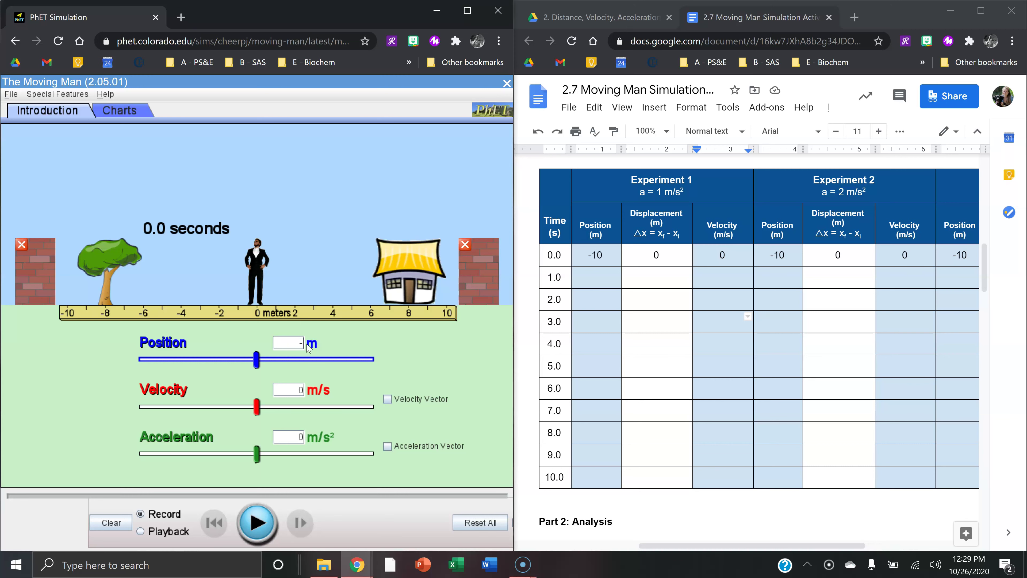
{"action": "left_click", "coordinate": [299, 438]}
{"action": "type", "text": "1"}
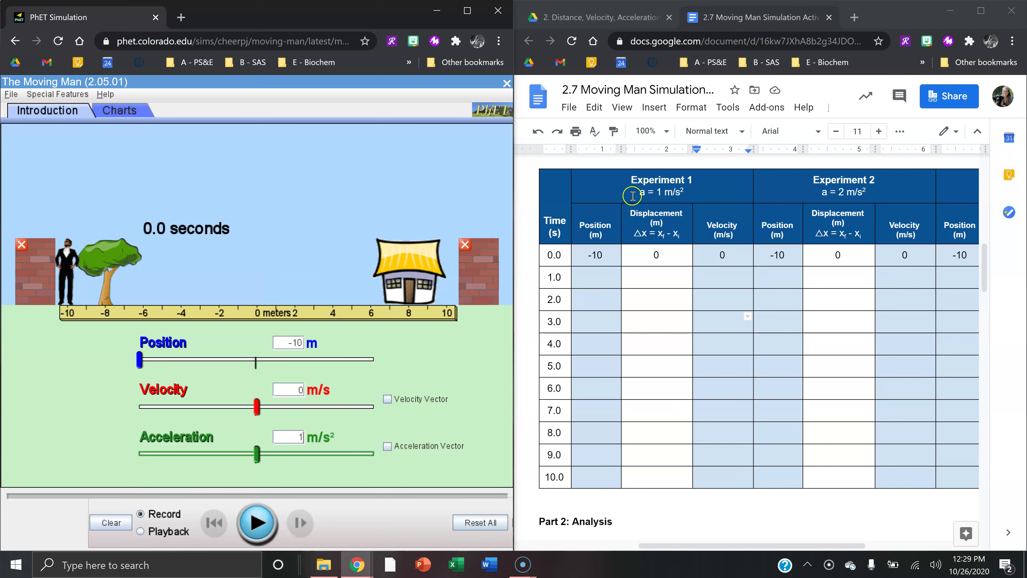
{"action": "left_click", "coordinate": [641, 193]}
{"action": "left_click", "coordinate": [712, 188], "text": "shift"}
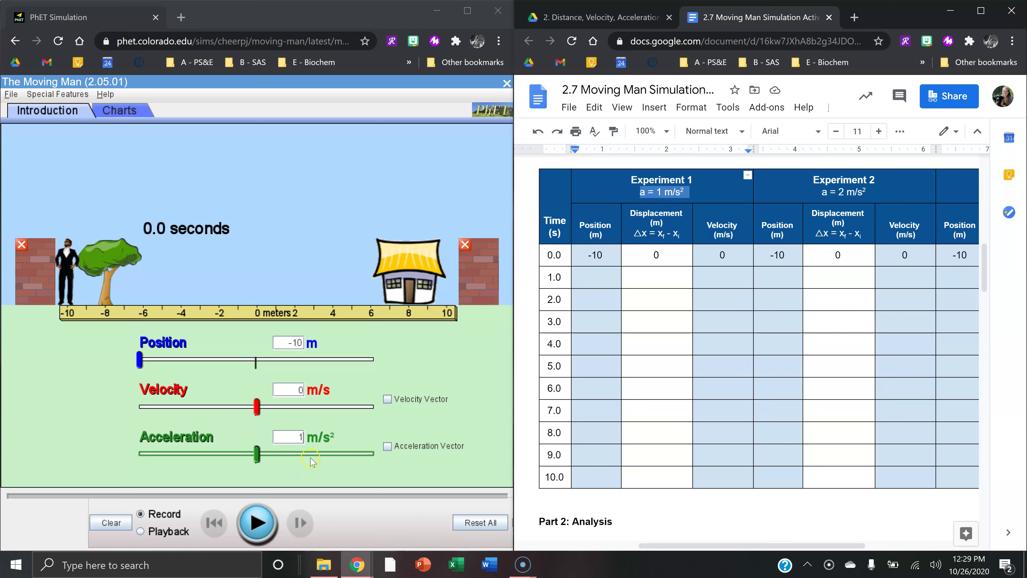
- Record the 1 m/s² run to the wall, then replay it and pause at 1.0 s (-9.457 m, 1.042 m/s)
{"action": "left_click", "coordinate": [262, 531]}
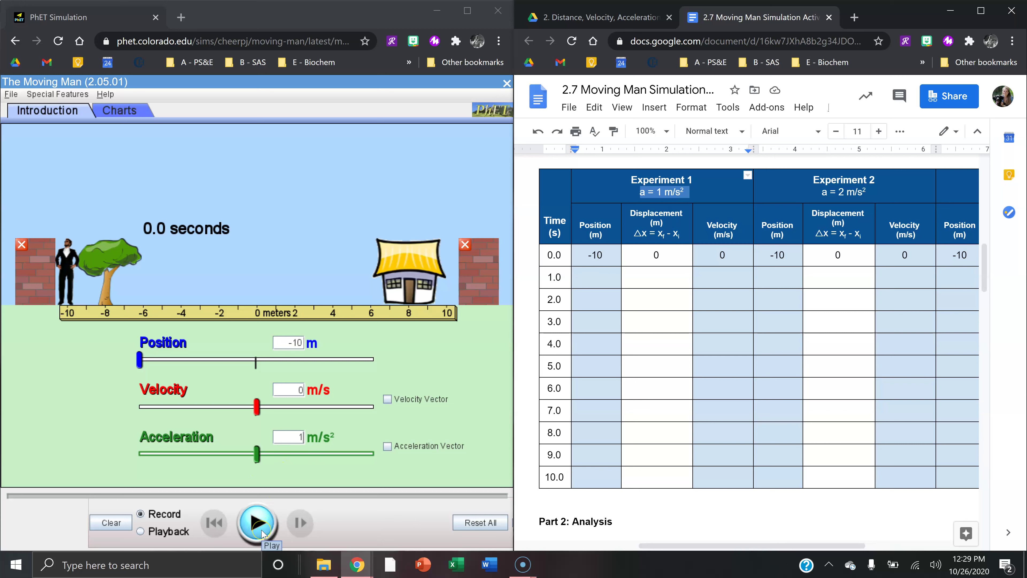
{"action": "left_click", "coordinate": [257, 522]}
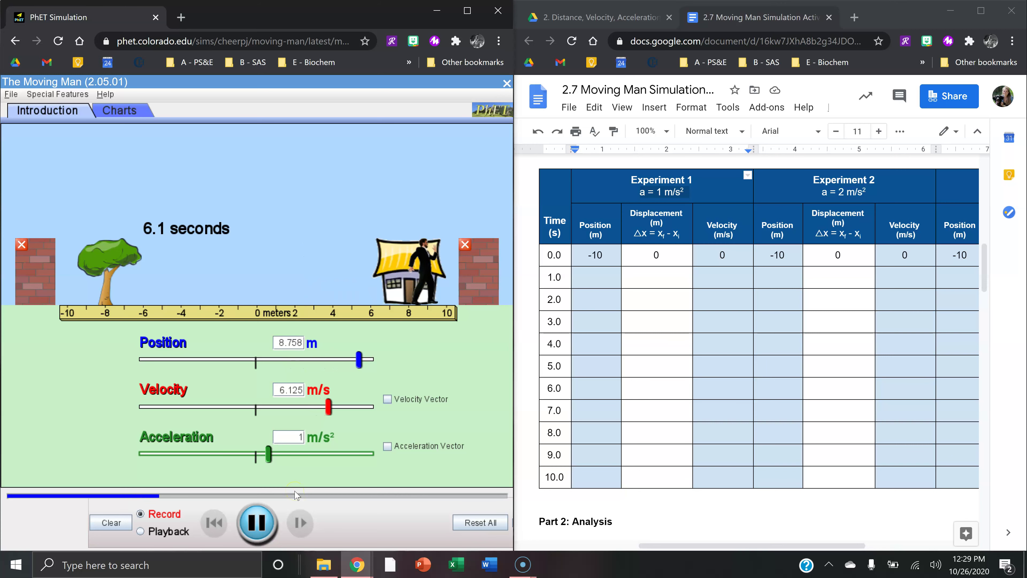
{"action": "left_click", "coordinate": [256, 528]}
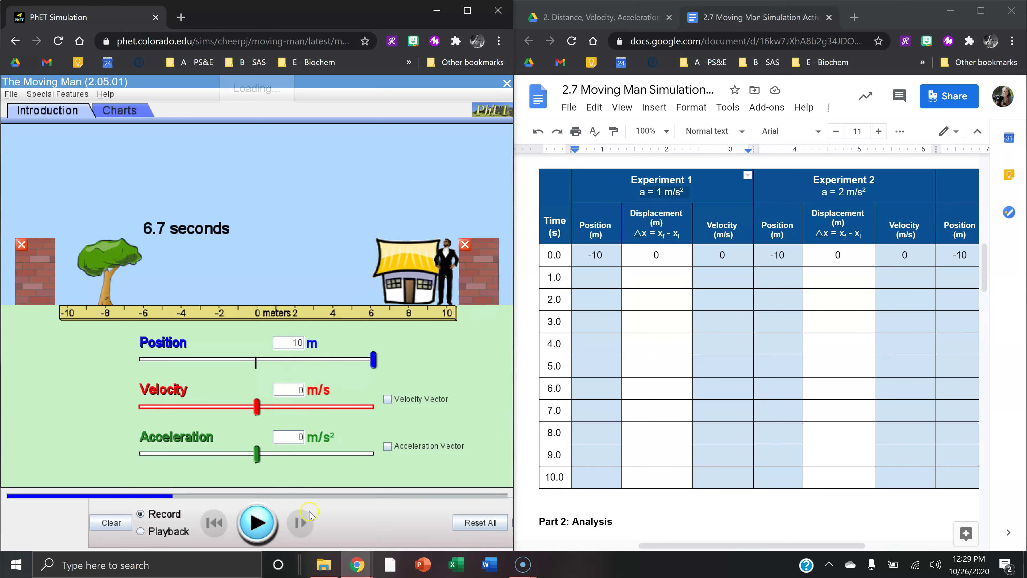
{"action": "left_click", "coordinate": [174, 532]}
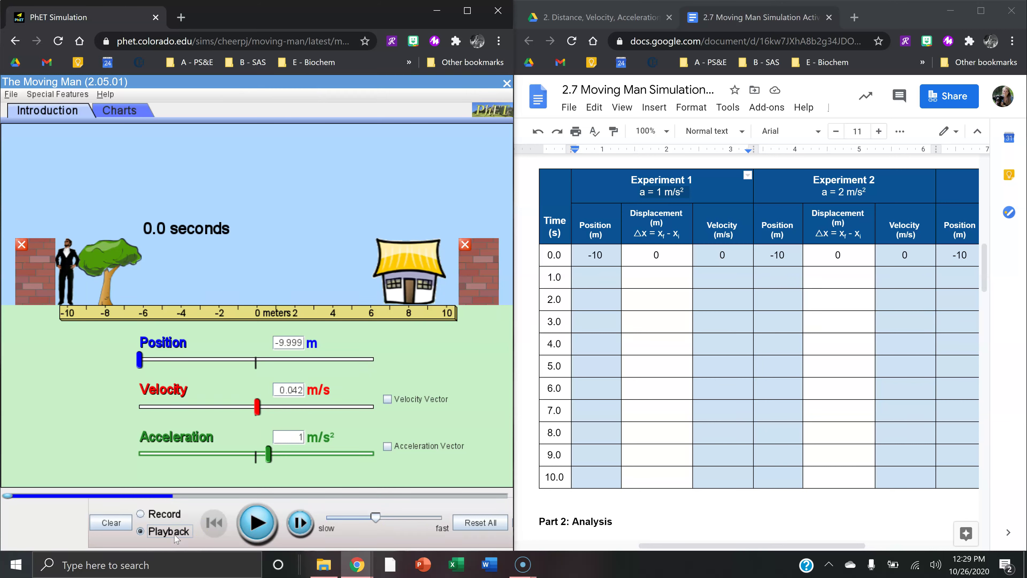
{"action": "left_click", "coordinate": [257, 528]}
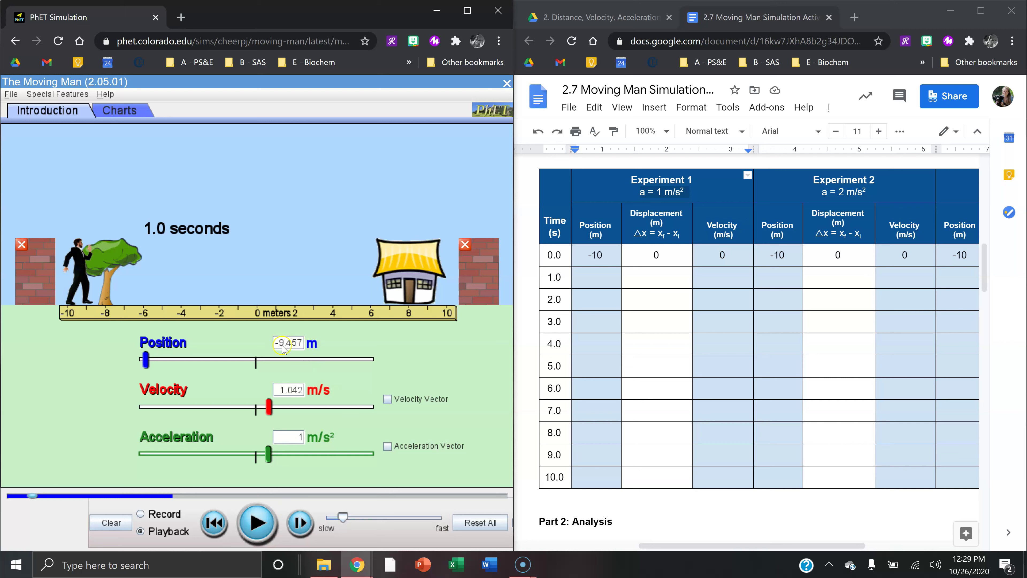
{"action": "left_click", "coordinate": [586, 277]}
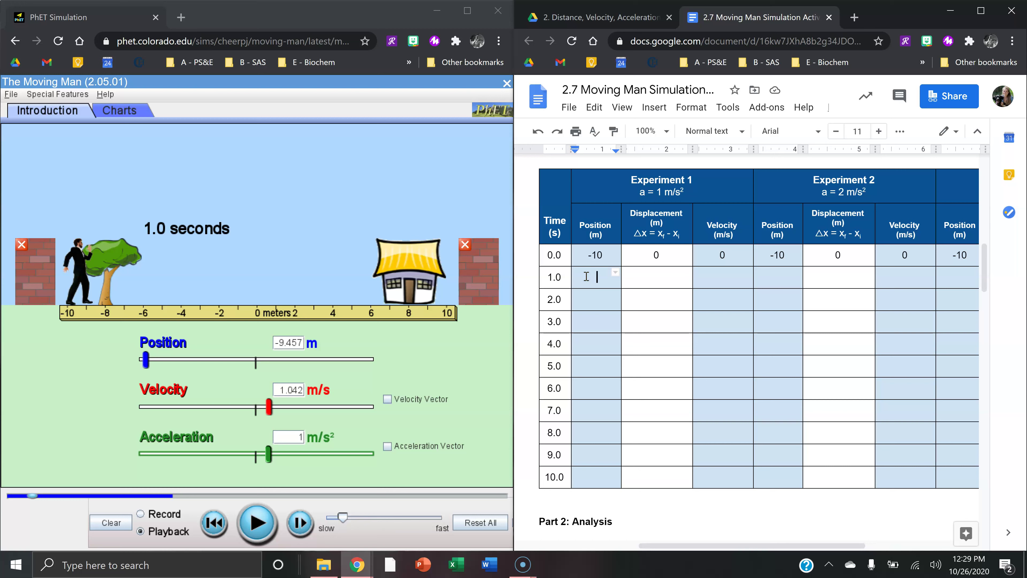
- Enter position -9.5 and velocity 1.0 in Experiment 1's 1.0 s row
{"action": "type", "text": "-9.5"}
{"action": "left_click", "coordinate": [712, 288]}
{"action": "left_click", "coordinate": [735, 282]}
{"action": "type", "text": "1.0"}
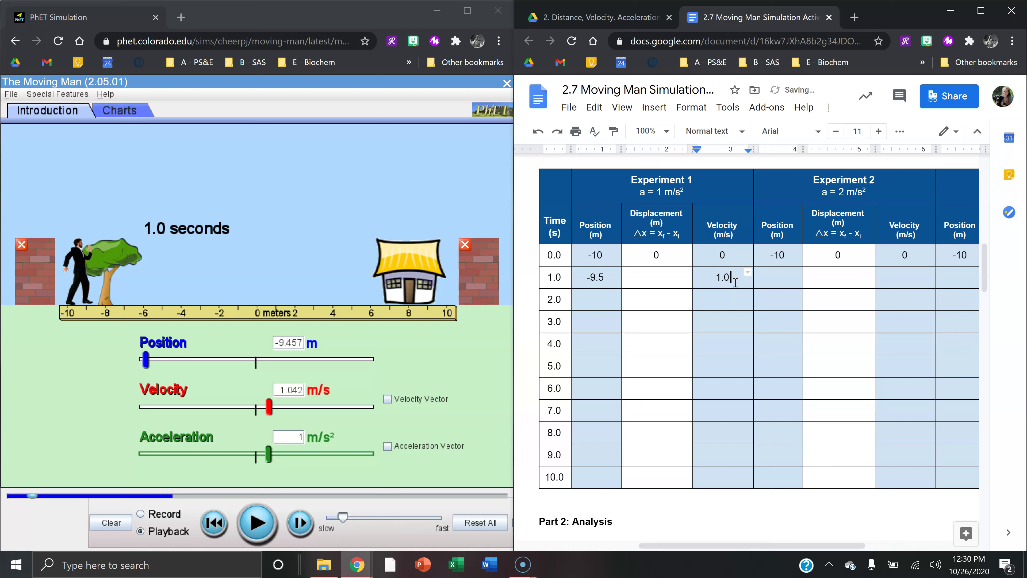
- Write the displacement as -9.5-(-10)= with a bold 0.5 result on the next line
{"action": "left_click", "coordinate": [662, 278]}
{"action": "type", "text": "-9.5"}
{"action": "left_click_drag", "start_coordinate": [665, 277], "coordinate": [644, 280]}
{"action": "left_click", "coordinate": [682, 280]}
{"action": "type", "text": "-(-10)="}
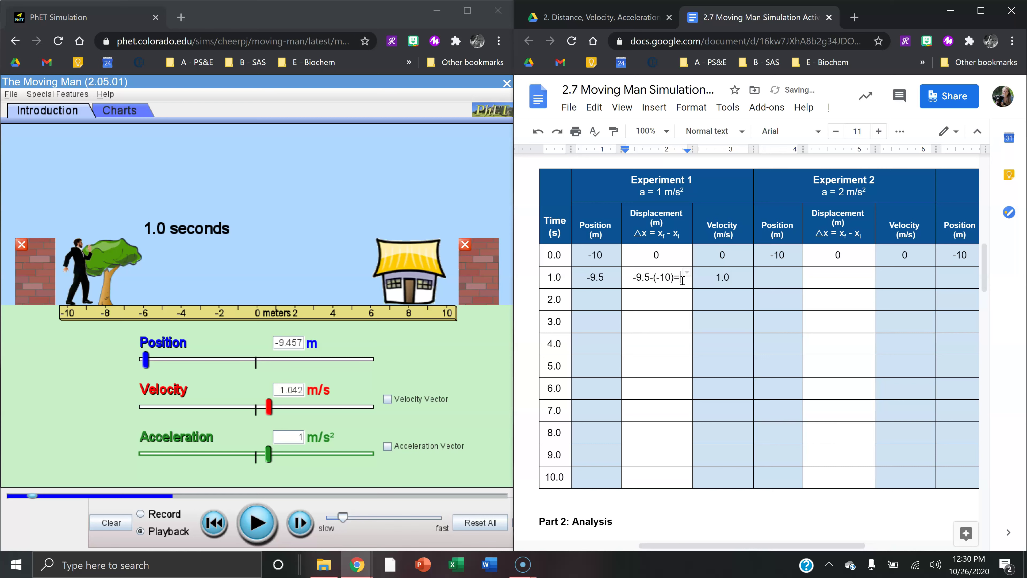
{"action": "key", "text": "Return"}
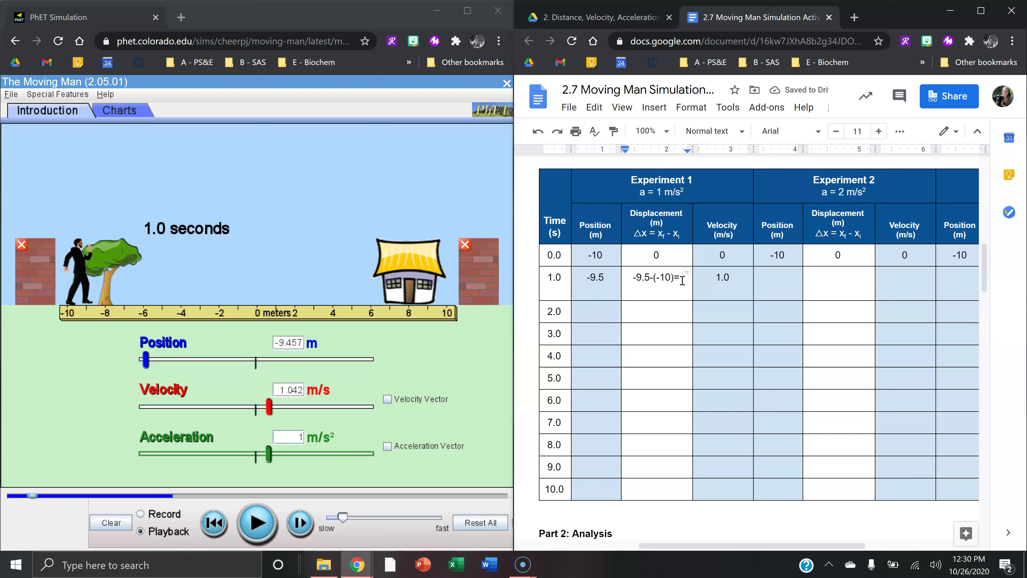
{"action": "type", "text": "0.5"}
{"action": "left_click_drag", "start_coordinate": [667, 289], "coordinate": [647, 290]}
{"action": "key", "text": "ctrl+b"}
{"action": "left_click", "coordinate": [260, 522]}
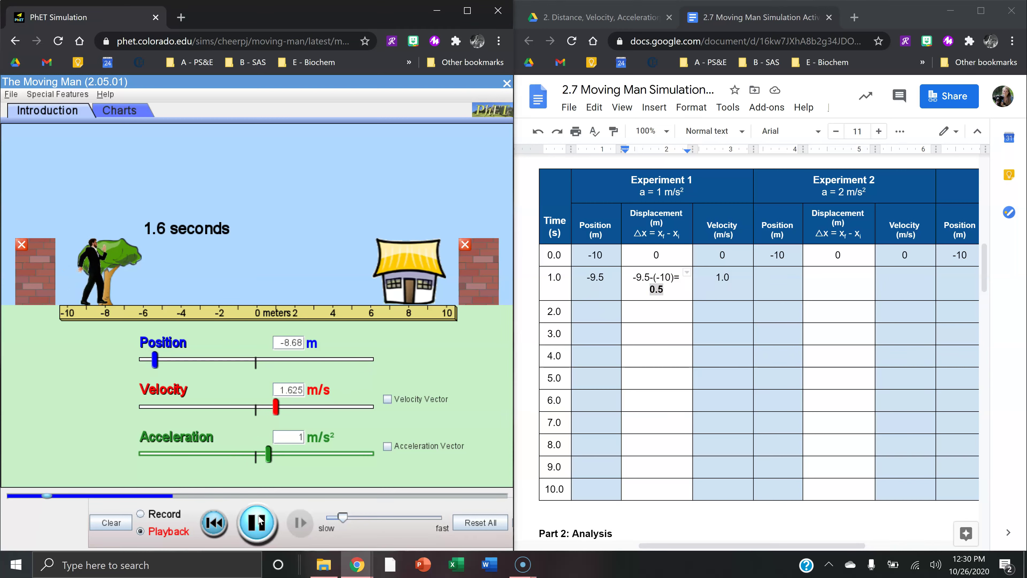
- Pause the replay at 2.0 s and enter position -8 and velocity 2.0 in that row
{"action": "left_click", "coordinate": [259, 521]}
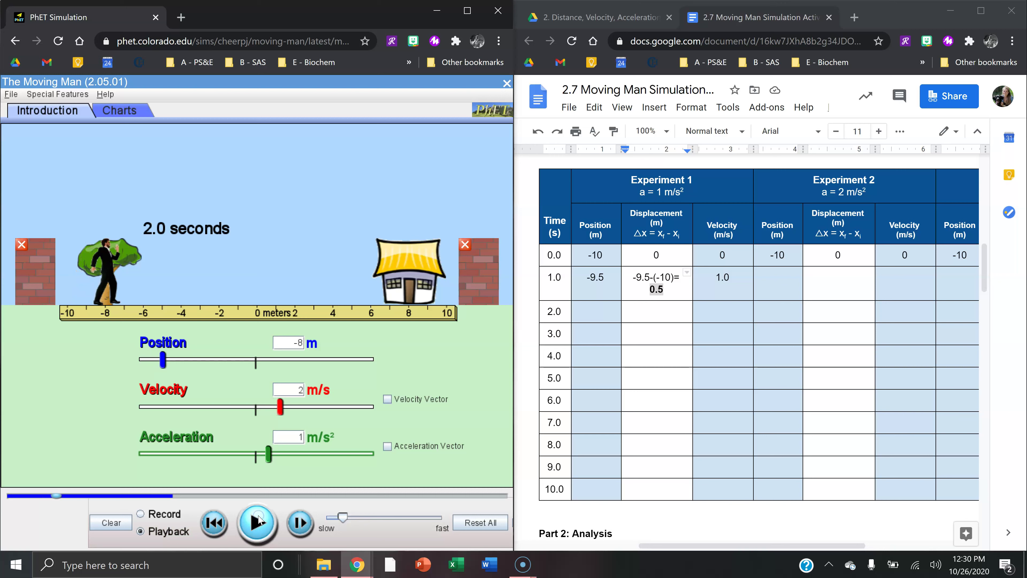
{"action": "left_click", "coordinate": [592, 311]}
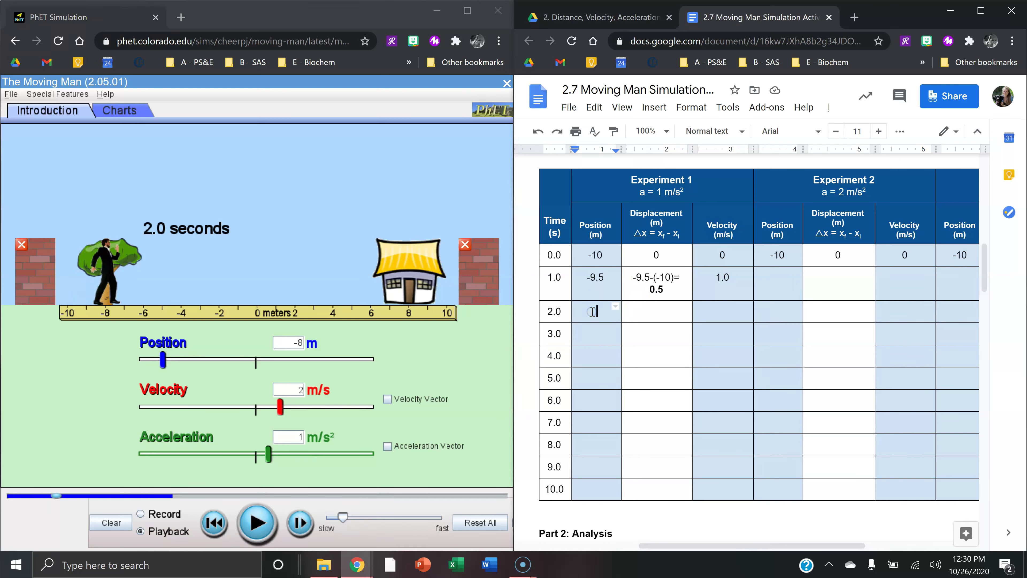
{"action": "type", "text": "-8"}
{"action": "left_click", "coordinate": [726, 310]}
{"action": "type", "text": "2.0"}
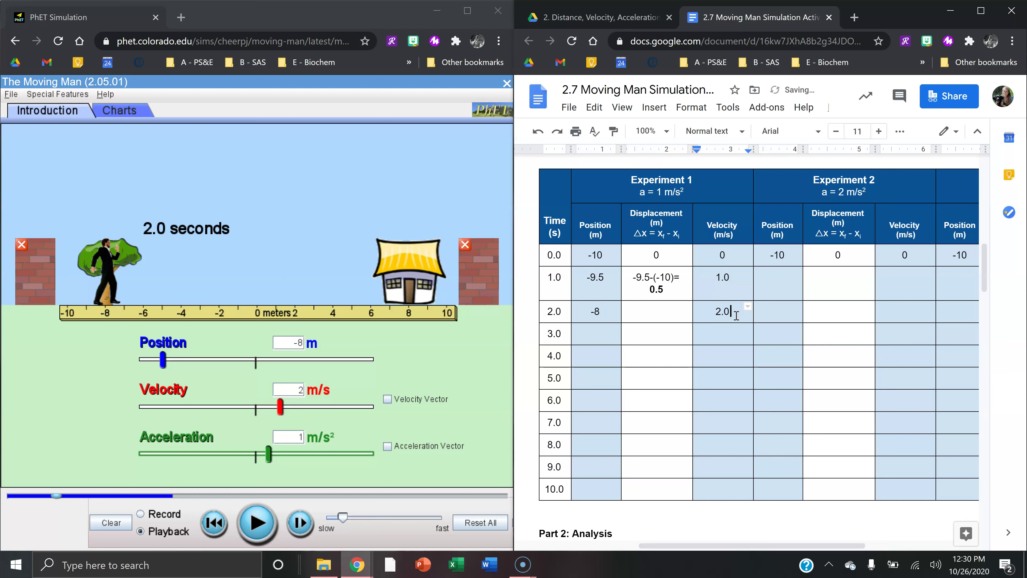
- Write displacement -8-(-10)= 2 for 2.0 s, then advance the replay to 3.0 s
{"action": "left_click", "coordinate": [649, 313]}
{"action": "type", "text": "-8-(-10)="}
{"action": "key", "text": "Return"}
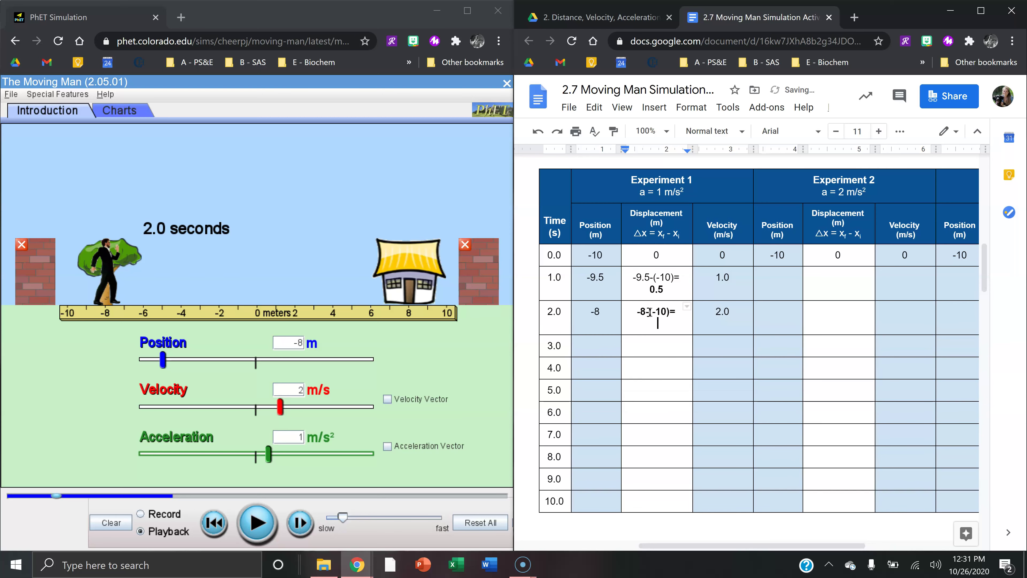
{"action": "type", "text": "2"}
{"action": "left_click_drag", "start_coordinate": [681, 312], "coordinate": [625, 311]}
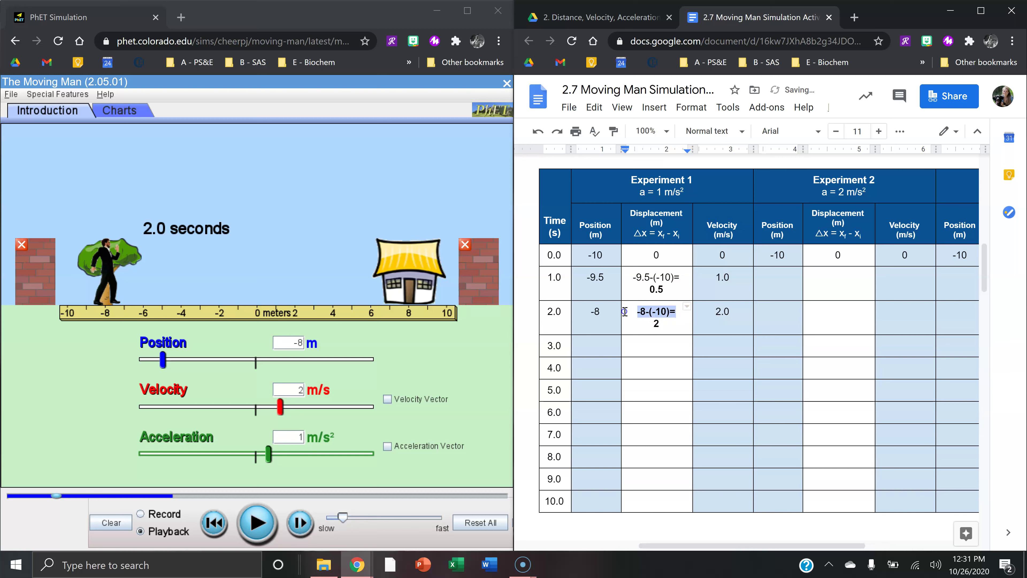
{"action": "left_click", "coordinate": [635, 347]}
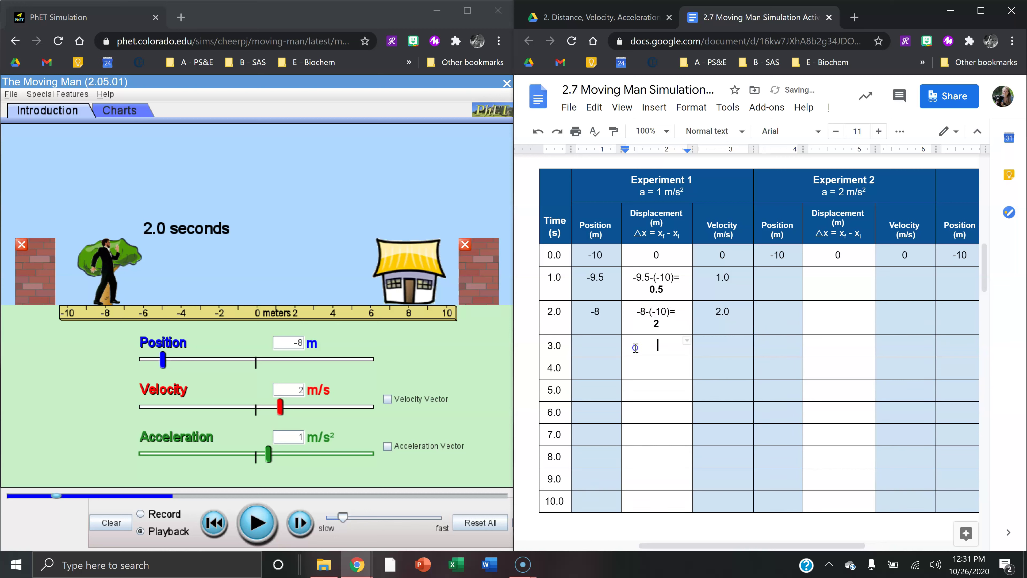
{"action": "left_click", "coordinate": [253, 531]}
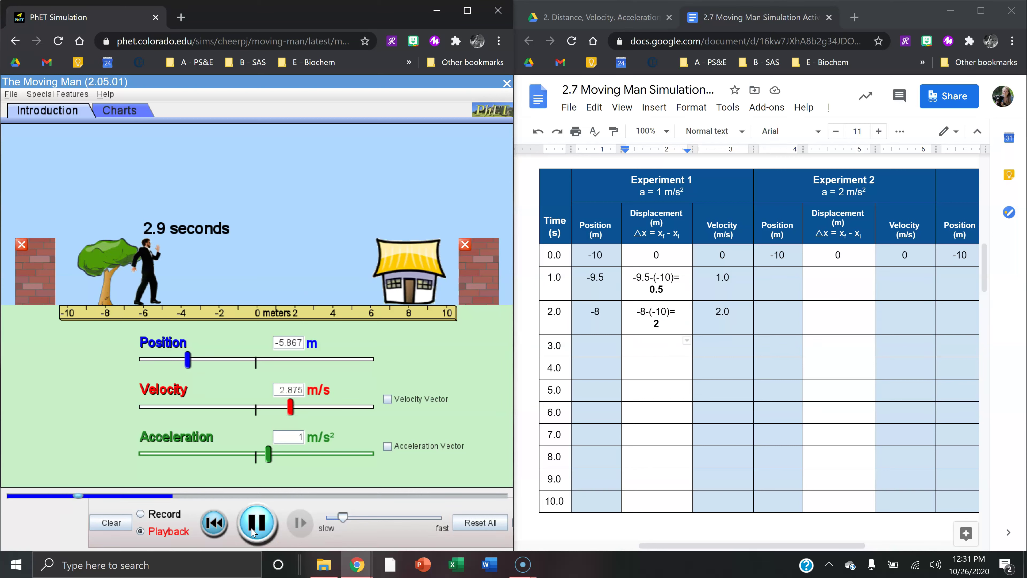
{"action": "left_click", "coordinate": [253, 531]}
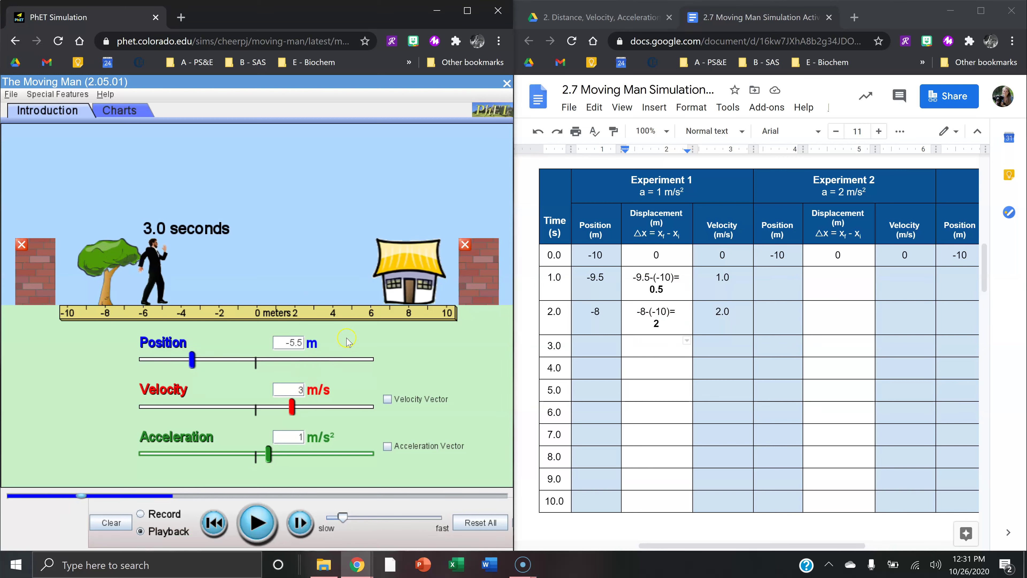
- Enter position -5.5 and velocity 3 in Experiment 1's 3.0 s row
{"action": "left_click", "coordinate": [593, 344]}
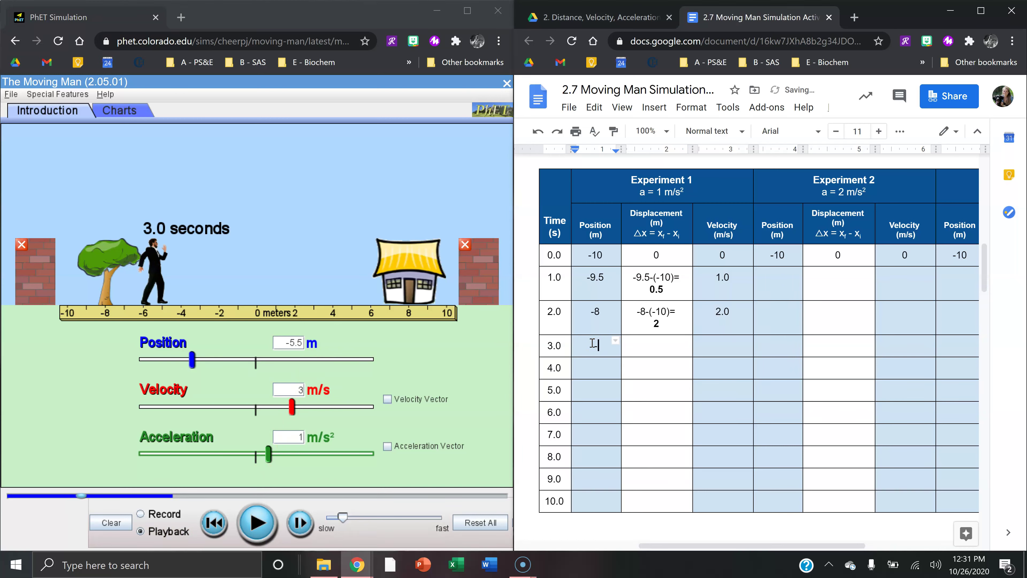
{"action": "type", "text": "-5.5"}
{"action": "key", "text": "Tab"}
{"action": "key", "text": "Tab"}
{"action": "type", "text": "3"}
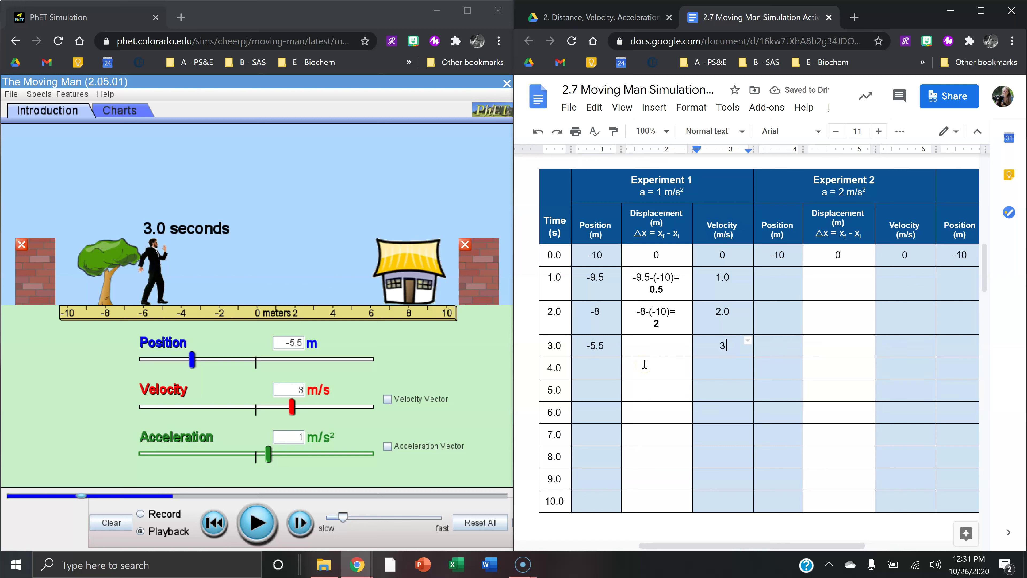
{"action": "left_click", "coordinate": [629, 369]}
{"action": "left_click_drag", "start_coordinate": [627, 378], "coordinate": [554, 435]}
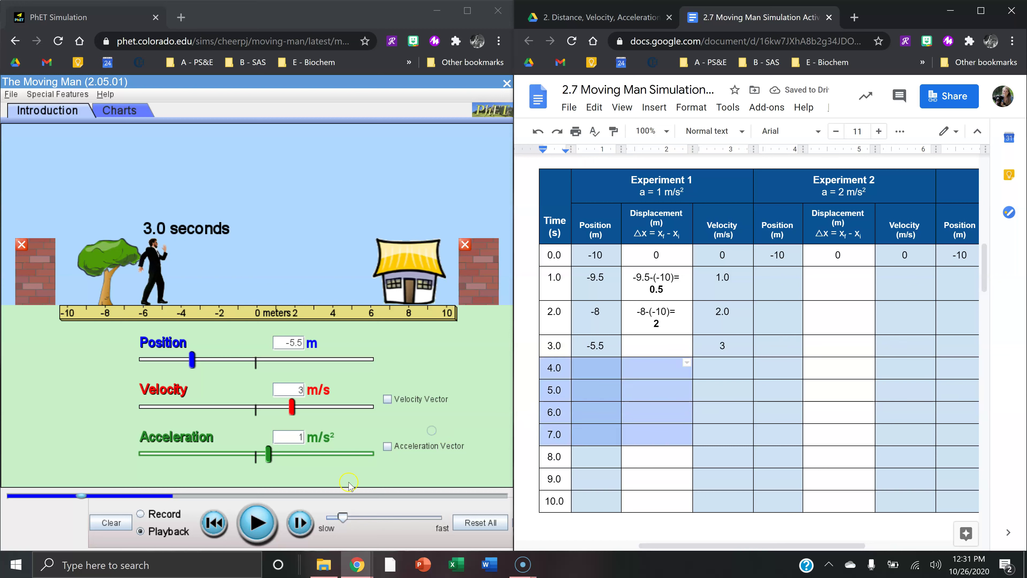
- Advance the replay to 4.0 s and enter position -1.8 and velocity 4 in that row
{"action": "left_click", "coordinate": [258, 524]}
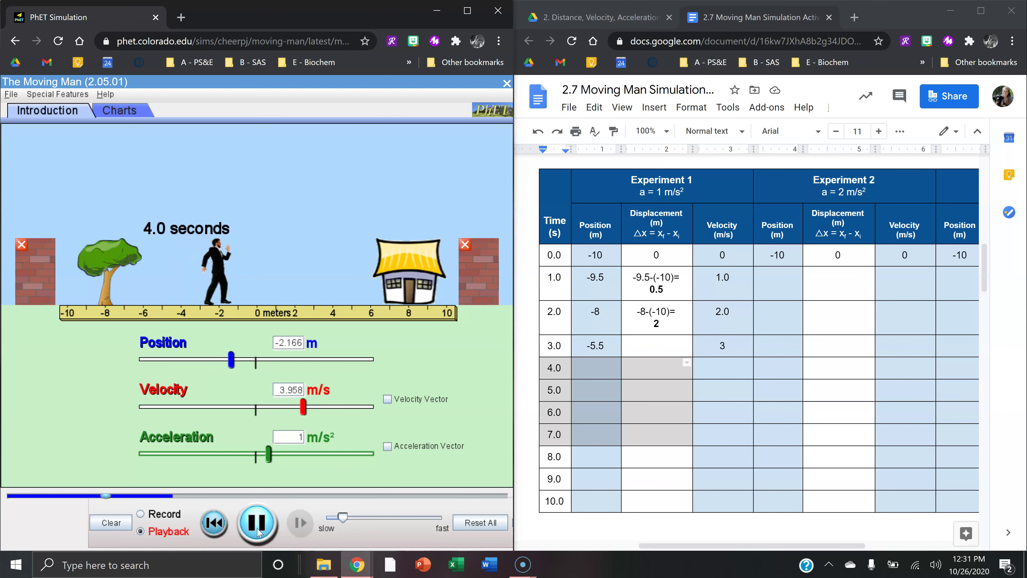
{"action": "left_click", "coordinate": [258, 526]}
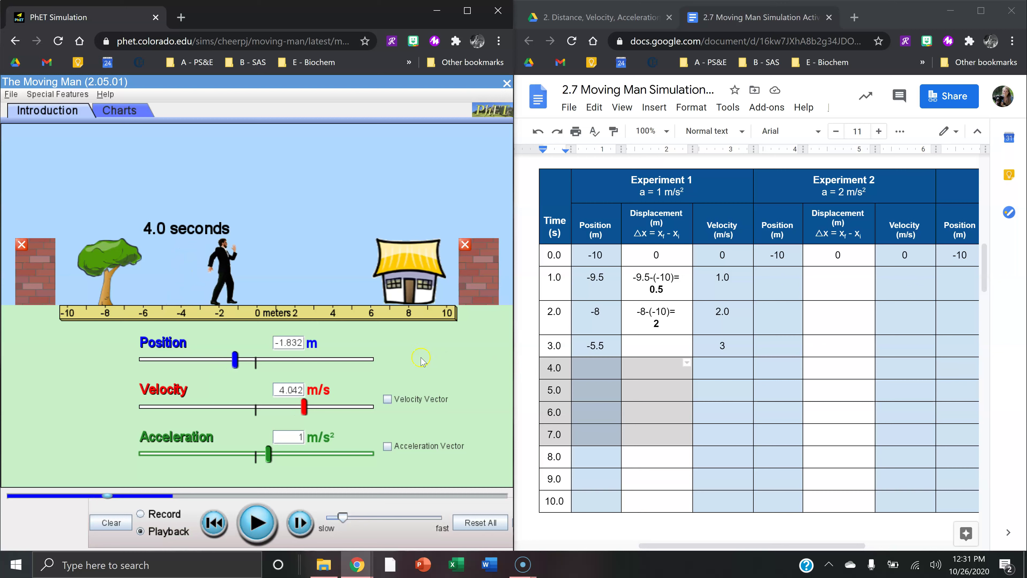
{"action": "left_click", "coordinate": [610, 371]}
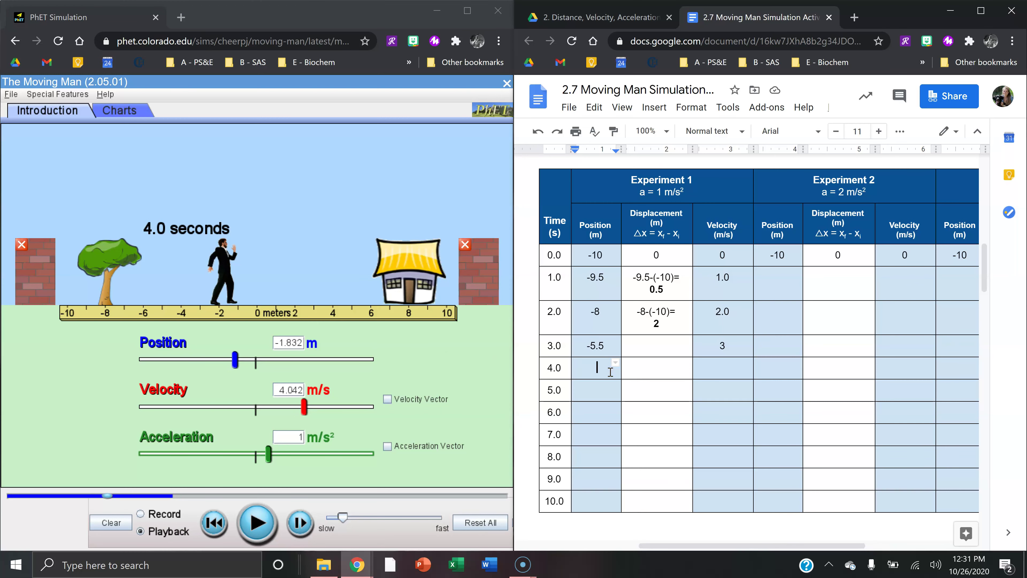
{"action": "type", "text": "-1.8"}
{"action": "key", "text": "Tab"}
{"action": "key", "text": "Tab"}
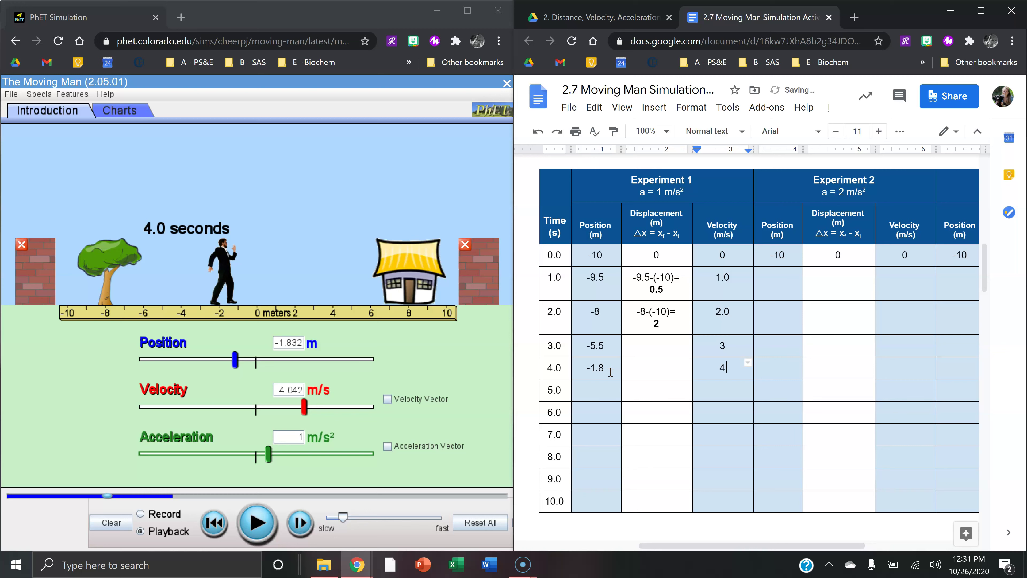
{"action": "type", "text": "4"}
{"action": "left_click", "coordinate": [259, 523]}
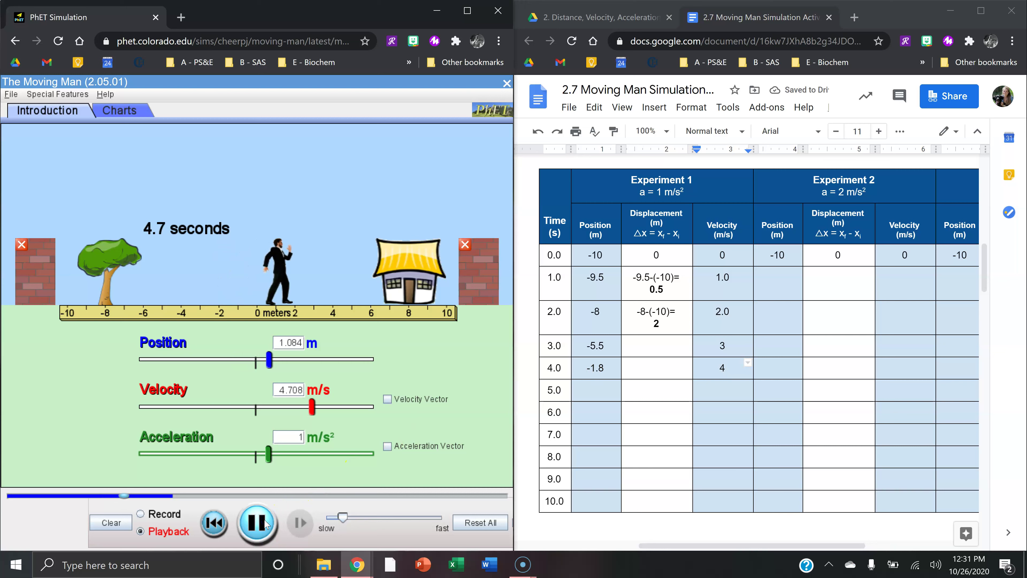
- Pause at 5.0 s and enter position 2.5 and velocity 5 in the 5.0 s row
{"action": "left_click", "coordinate": [265, 522]}
{"action": "left_click", "coordinate": [591, 363]}
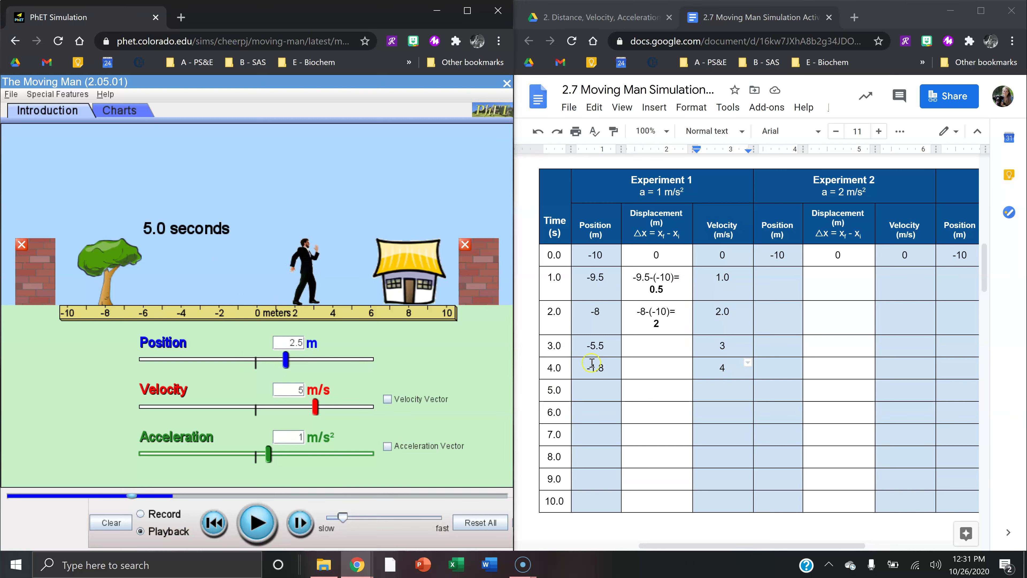
{"action": "left_click", "coordinate": [596, 383]}
{"action": "type", "text": "2."}
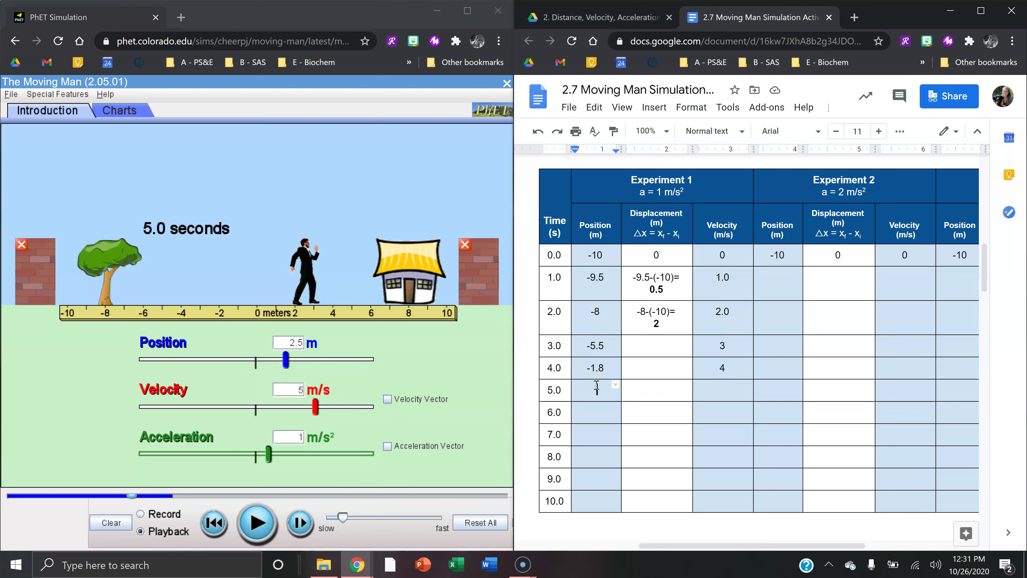
{"action": "type", "text": "5"}
{"action": "left_click", "coordinate": [728, 392]}
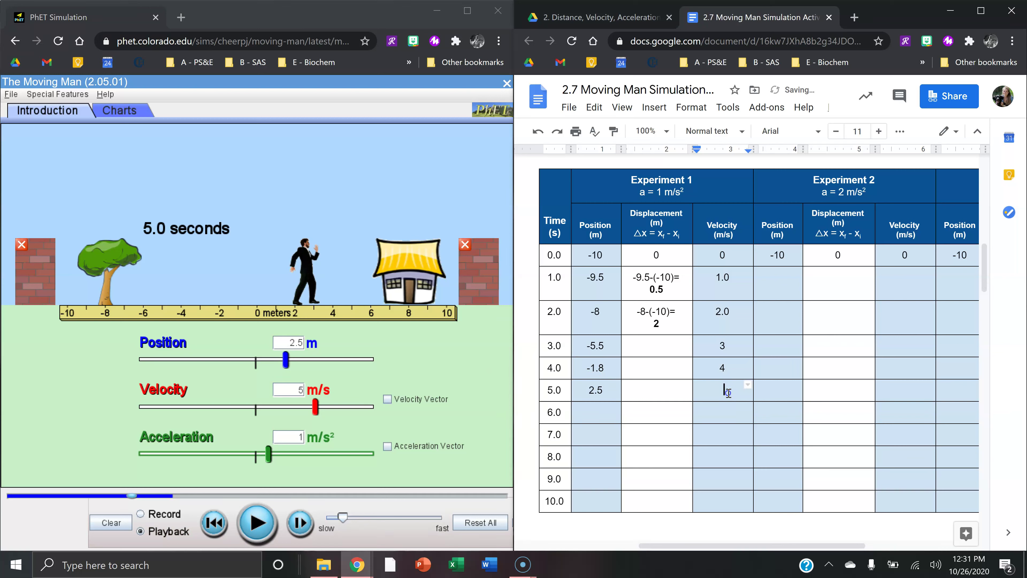
{"action": "type", "text": "5"}
- Advance the replay to 6.0 s and enter position 8 and velocity 6 in that row
{"action": "left_click", "coordinate": [258, 537]}
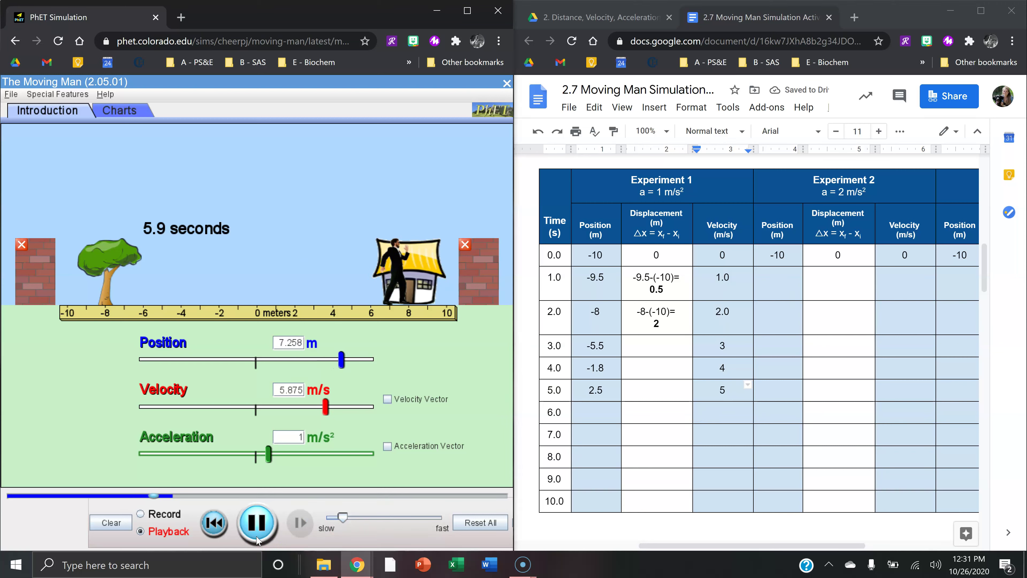
{"action": "left_click", "coordinate": [257, 526]}
{"action": "left_click", "coordinate": [582, 435]}
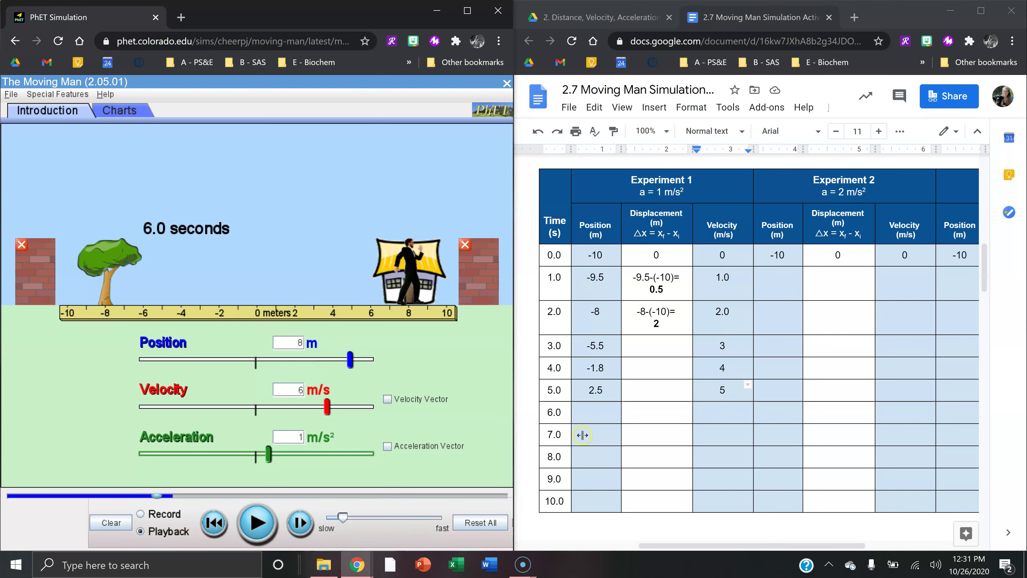
{"action": "left_click", "coordinate": [605, 416]}
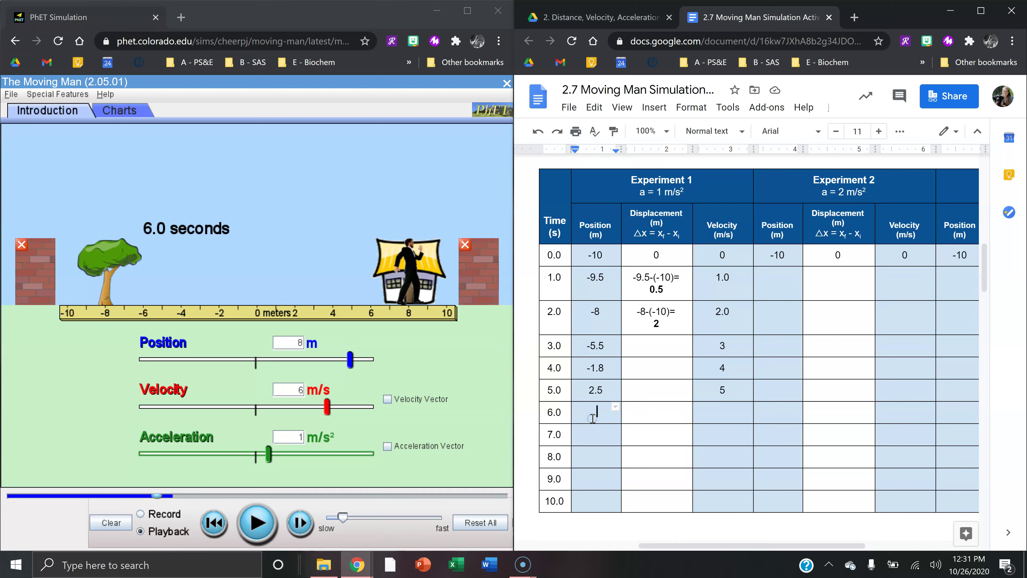
{"action": "type", "text": "8"}
{"action": "left_click", "coordinate": [704, 410]}
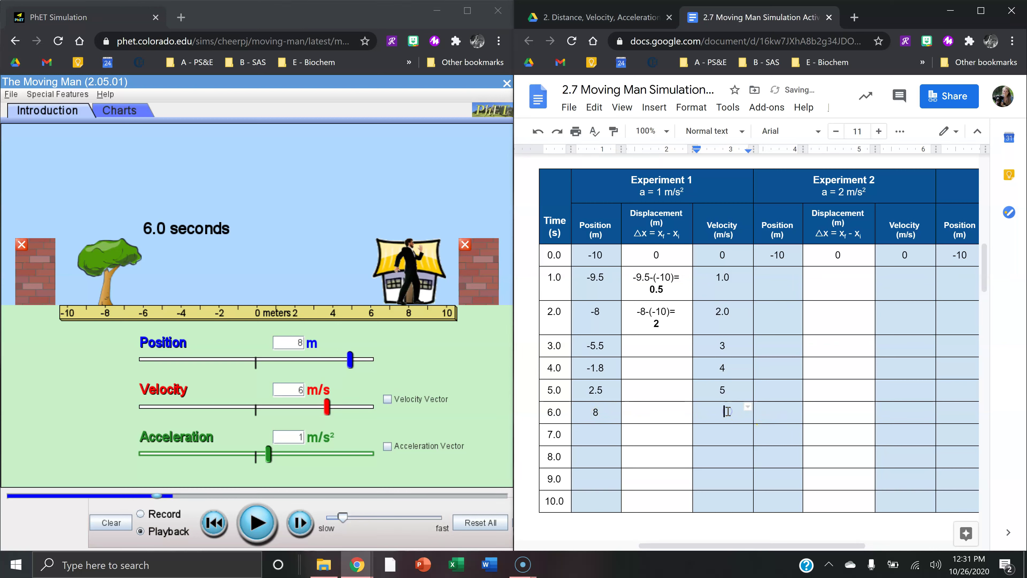
{"action": "type", "text": "6"}
{"action": "left_click", "coordinate": [257, 523]}
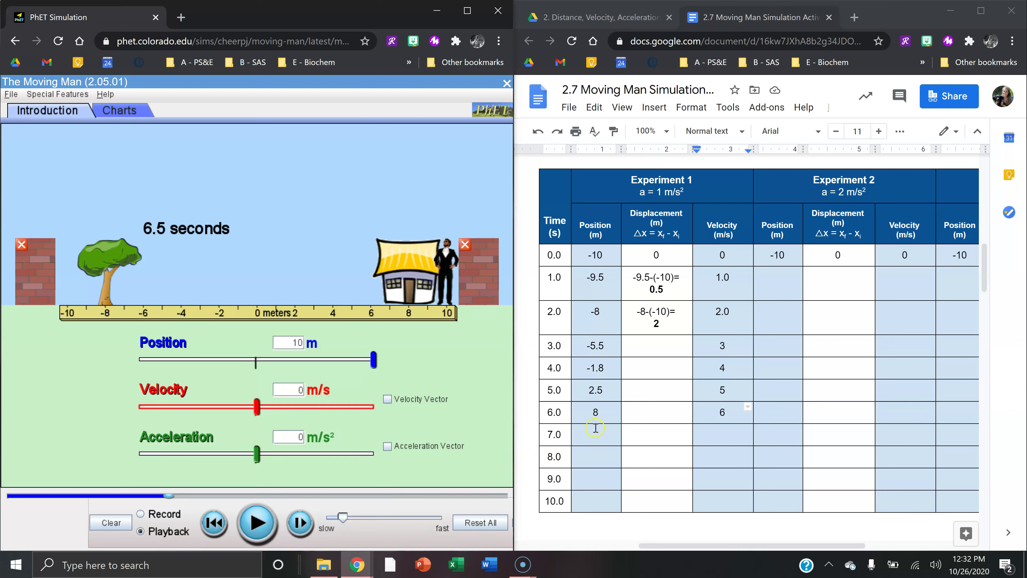
{"action": "left_click", "coordinate": [647, 430]}
- Reset the simulation and set the start position to -10 m with acceleration 2 m/s²
{"action": "left_click", "coordinate": [487, 523]}
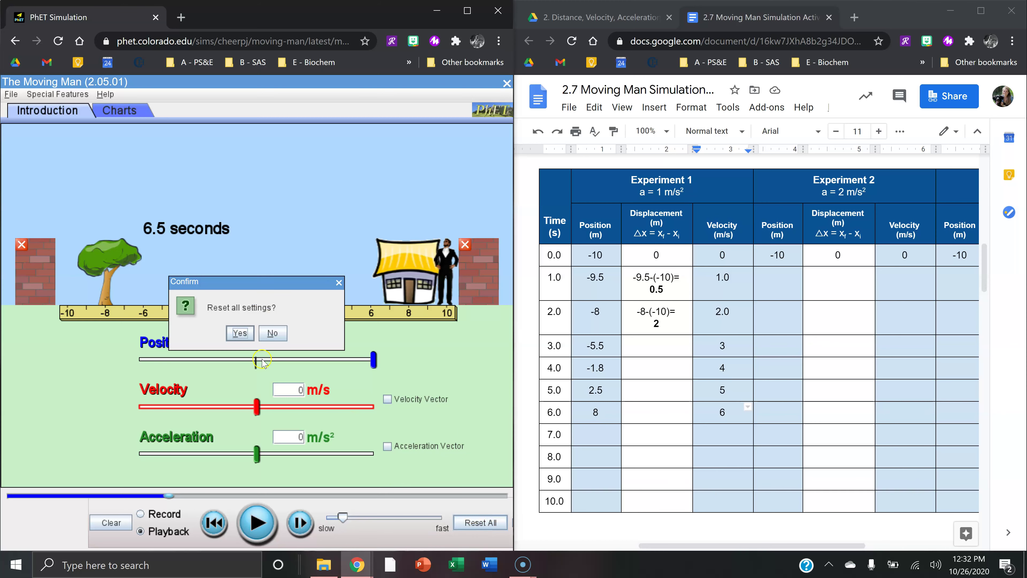
{"action": "left_click", "coordinate": [233, 332]}
{"action": "double_click", "coordinate": [299, 344]}
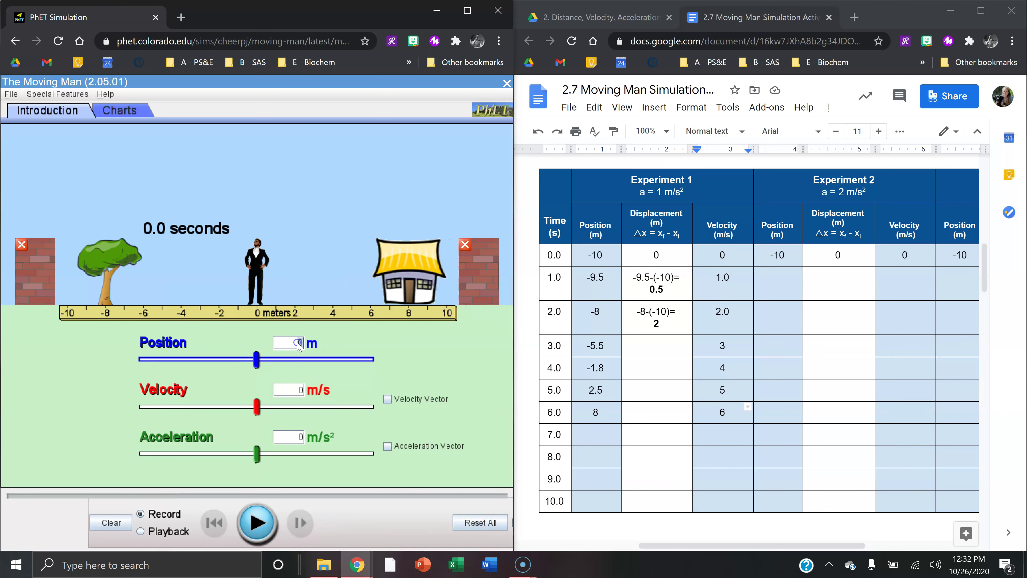
{"action": "left_click", "coordinate": [298, 364]}
{"action": "left_click_drag", "start_coordinate": [821, 193], "coordinate": [873, 196]}
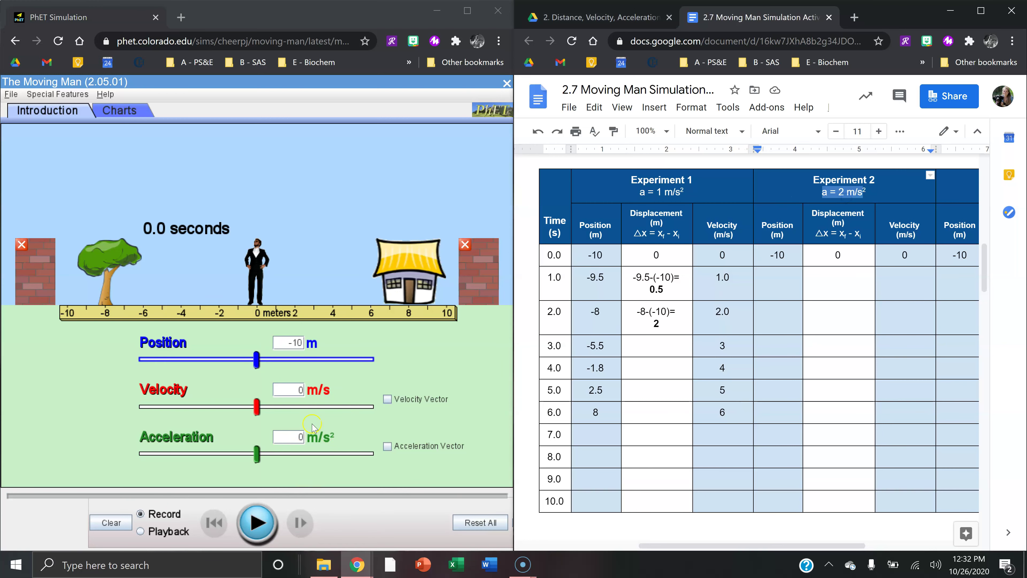
{"action": "left_click", "coordinate": [299, 438]}
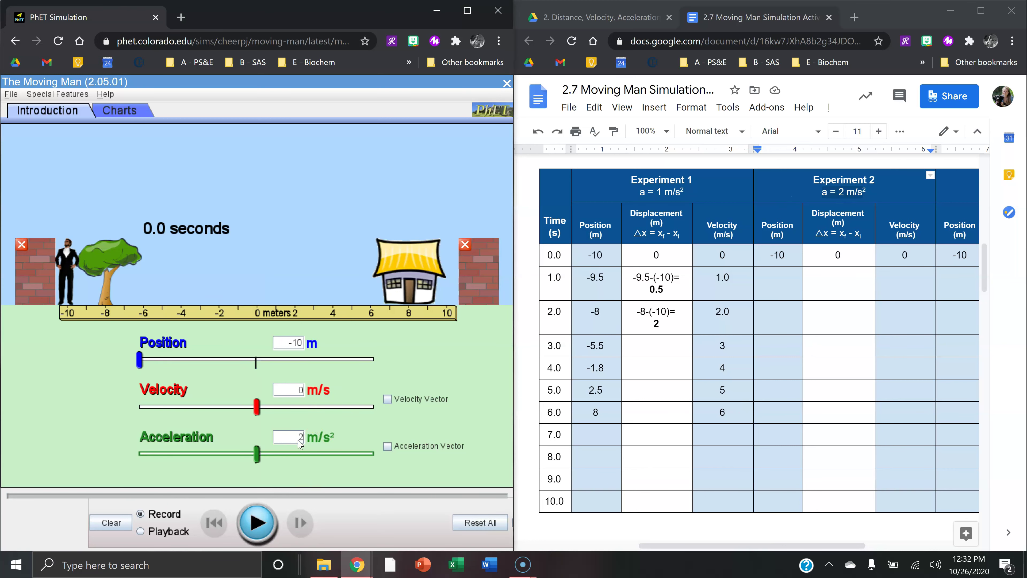
{"action": "type", "text": "2"}
- Record the 2 m/s² run until the man hits the wall, then switch to Playback
{"action": "left_click", "coordinate": [265, 523]}
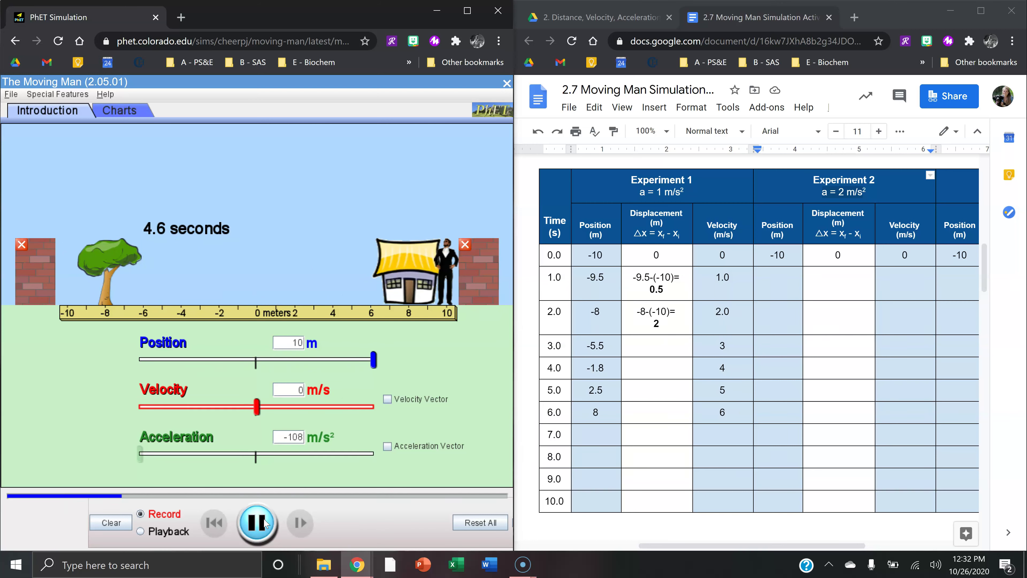
{"action": "left_click", "coordinate": [259, 523]}
{"action": "left_click", "coordinate": [166, 533]}
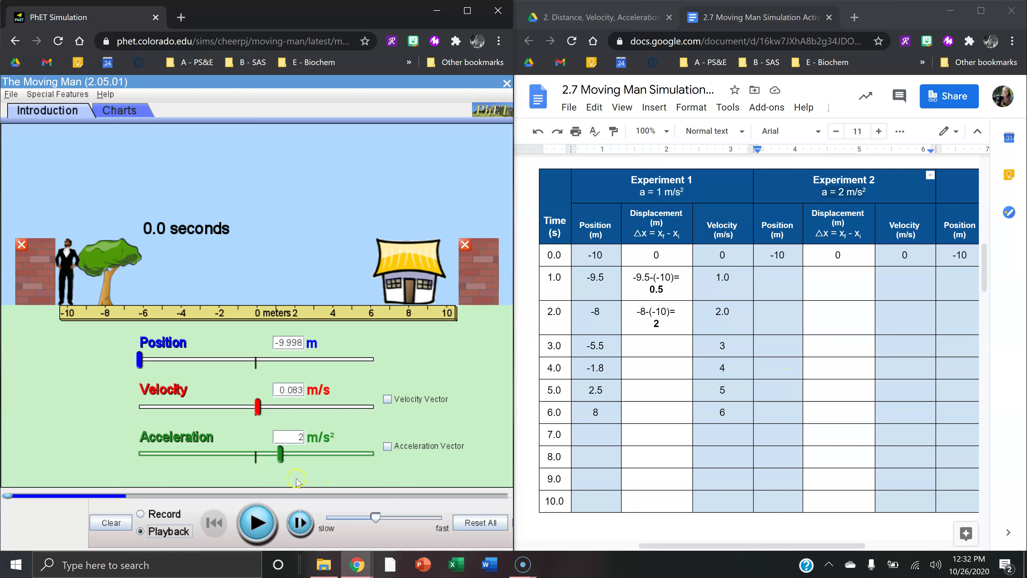
- Replay to 1.0 s and log Experiment 2 position -9 and velocity 2
{"action": "left_click", "coordinate": [256, 527]}
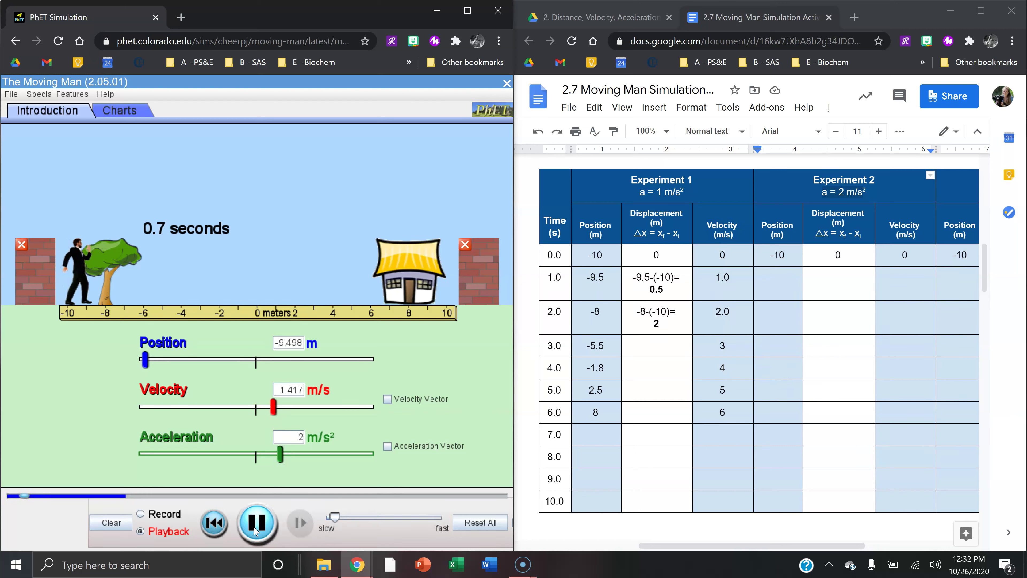
{"action": "left_click", "coordinate": [256, 526]}
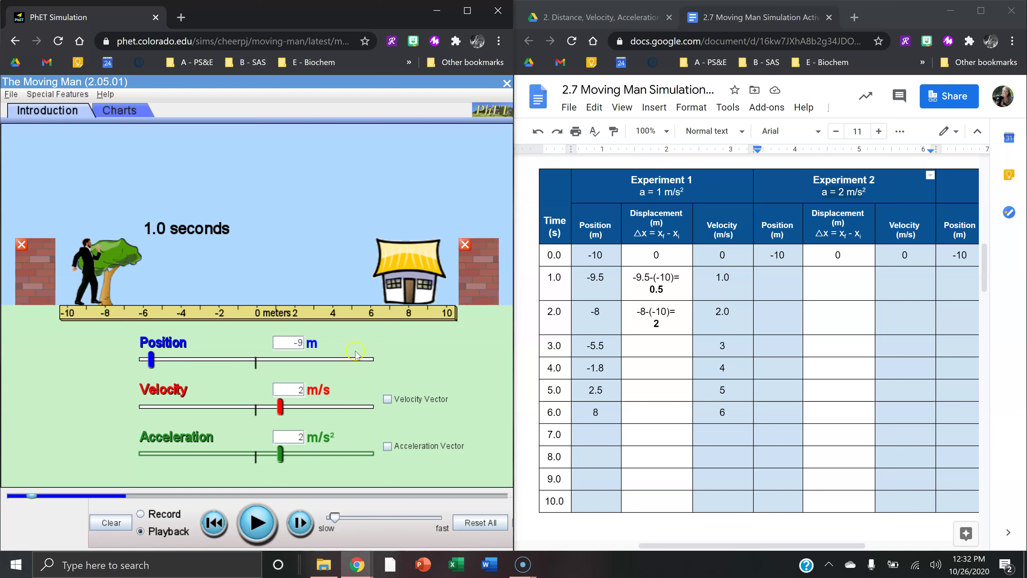
{"action": "left_click", "coordinate": [782, 291]}
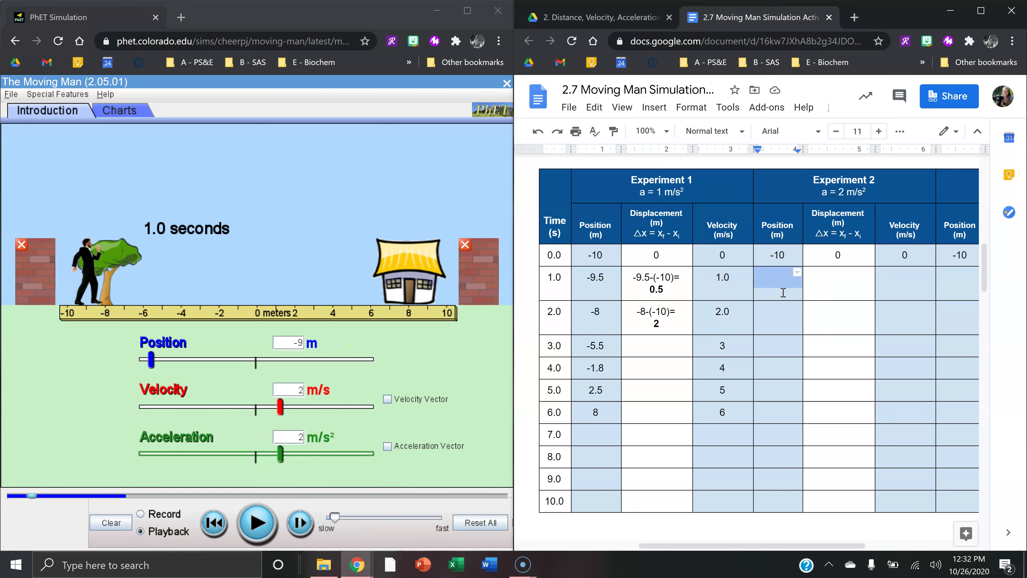
{"action": "type", "text": "-9"}
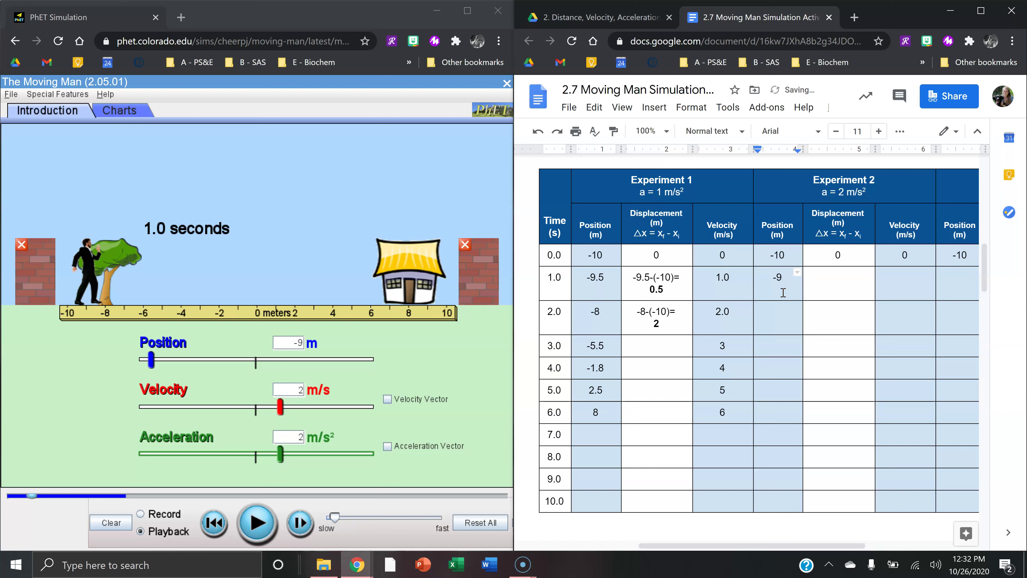
{"action": "key", "text": "Down"}
{"action": "left_click", "coordinate": [894, 282]}
{"action": "type", "text": "2"}
- Replay to 2.0 s and log Experiment 2 position -5.3 and velocity '4.'
{"action": "left_click", "coordinate": [257, 519]}
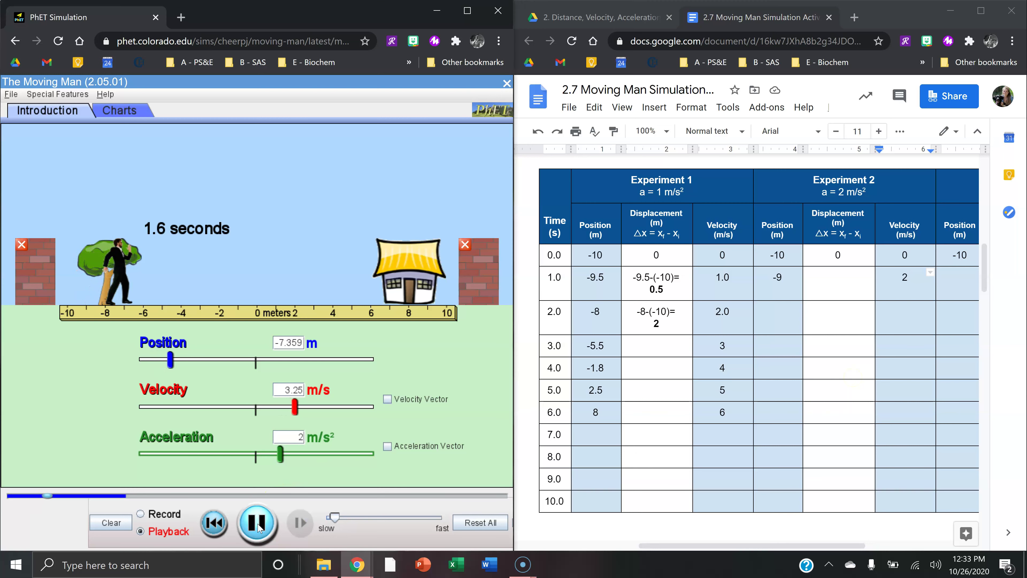
{"action": "left_click", "coordinate": [258, 524]}
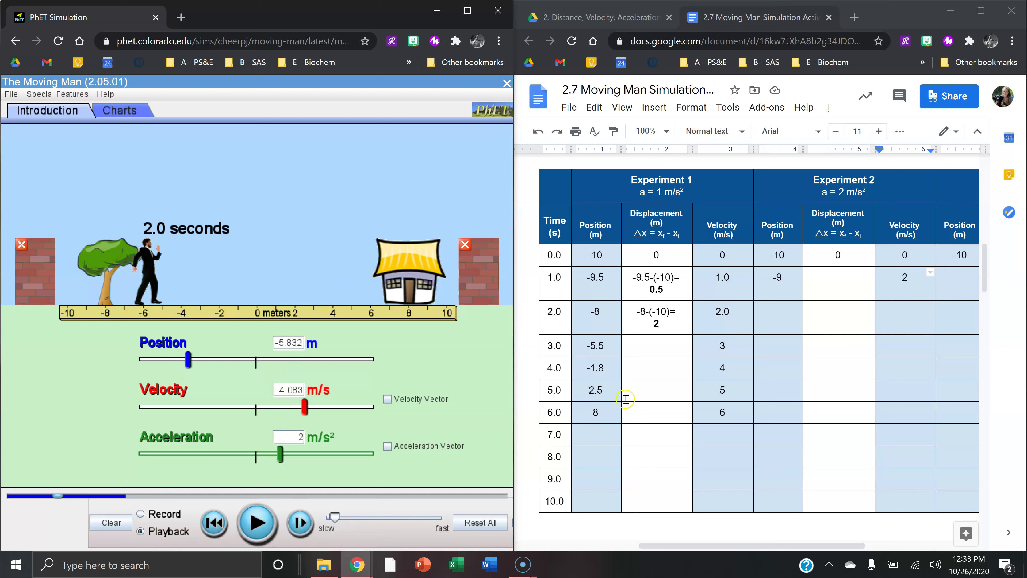
{"action": "left_click", "coordinate": [780, 310]}
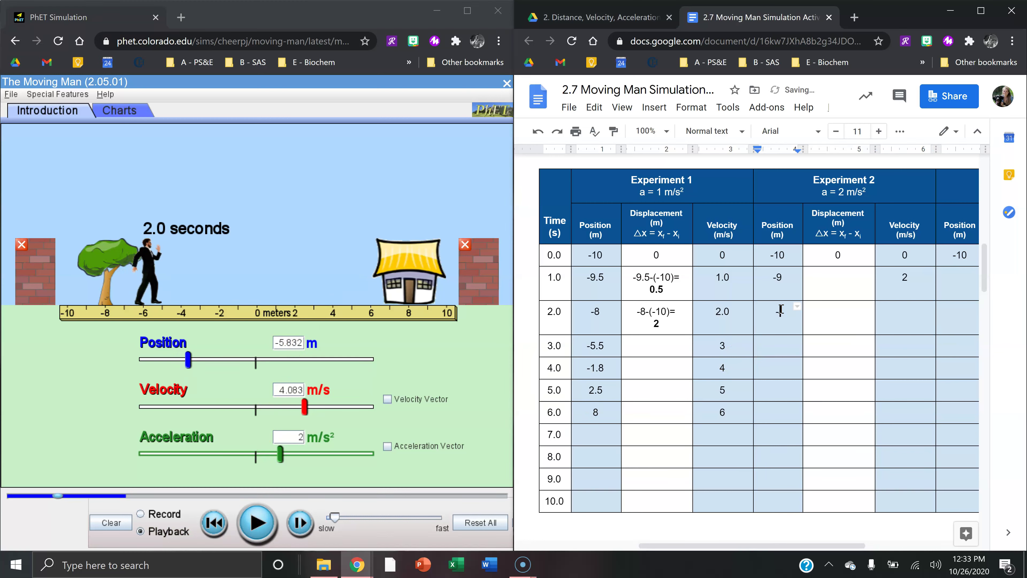
{"action": "type", "text": "-5.3"}
{"action": "left_click", "coordinate": [921, 317]}
{"action": "type", "text": "4.1"}
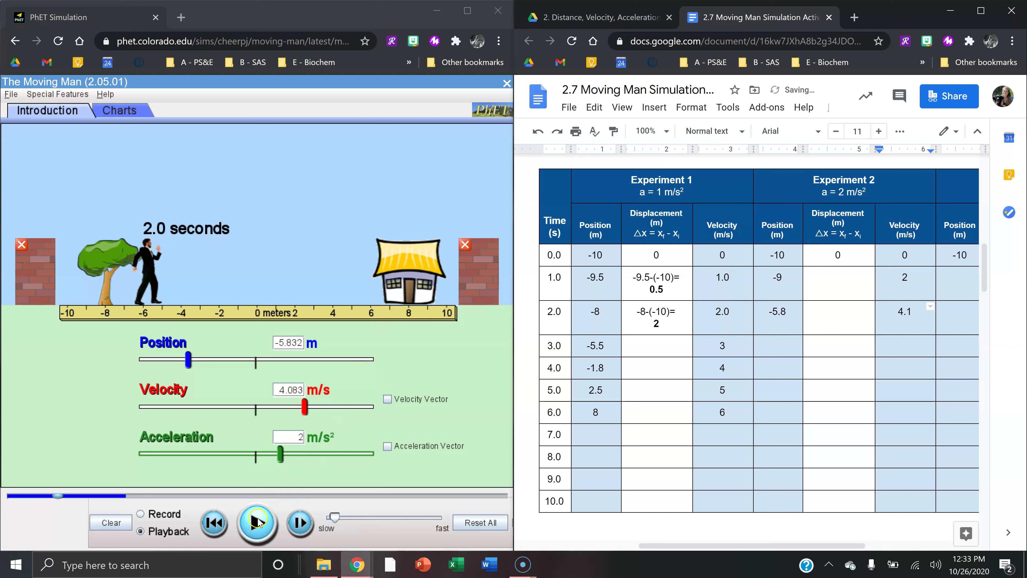
- Replay to 3.0 s and log Experiment 2 position -1.2 and velocity 5.9
{"action": "left_click", "coordinate": [266, 524]}
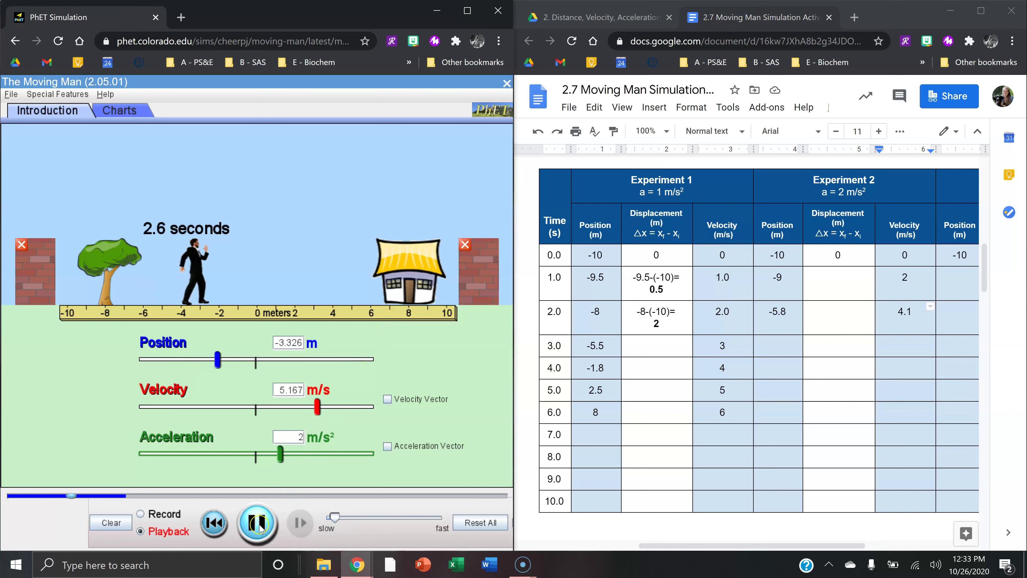
{"action": "left_click", "coordinate": [260, 527]}
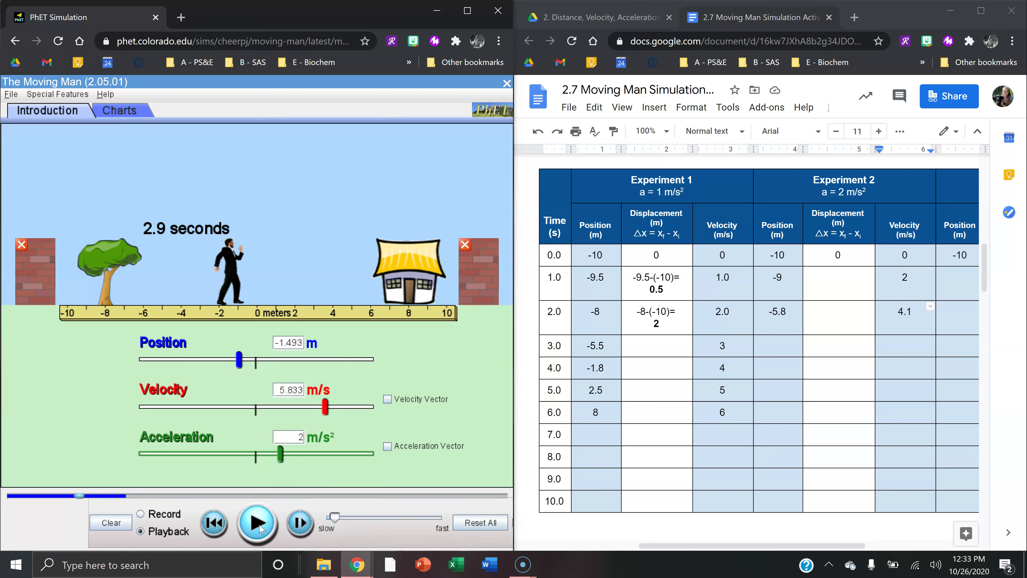
{"action": "left_click", "coordinate": [259, 527]}
{"action": "left_click", "coordinate": [259, 527]}
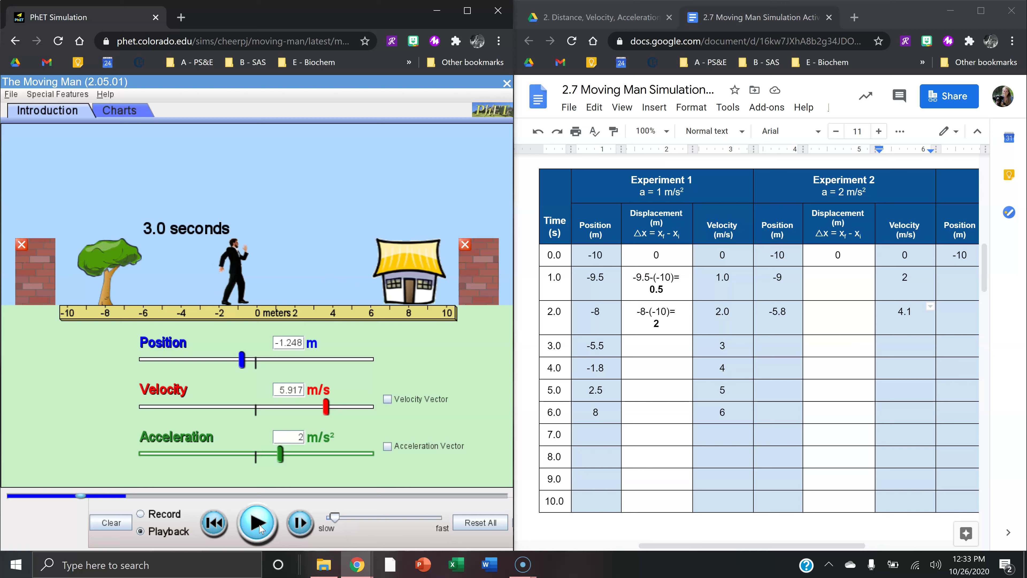
{"action": "left_click", "coordinate": [742, 457]}
{"action": "left_click", "coordinate": [777, 342]}
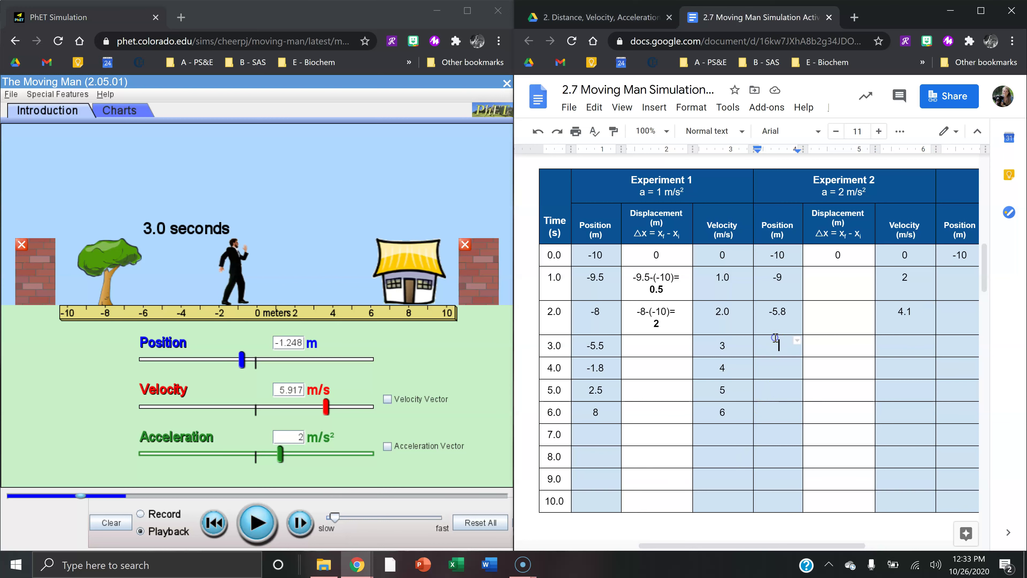
{"action": "type", "text": "-1.2"}
{"action": "left_click", "coordinate": [910, 345]}
{"action": "type", "text": "5.9"}
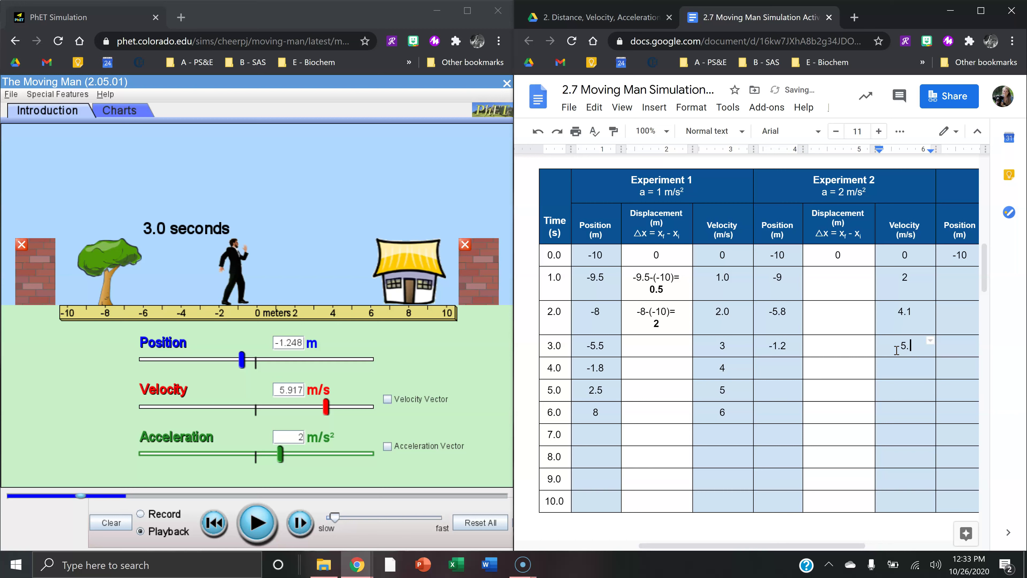
- Replay to 4.0 s, log position 6, then play the recording through to the end
{"action": "left_click", "coordinate": [260, 534]}
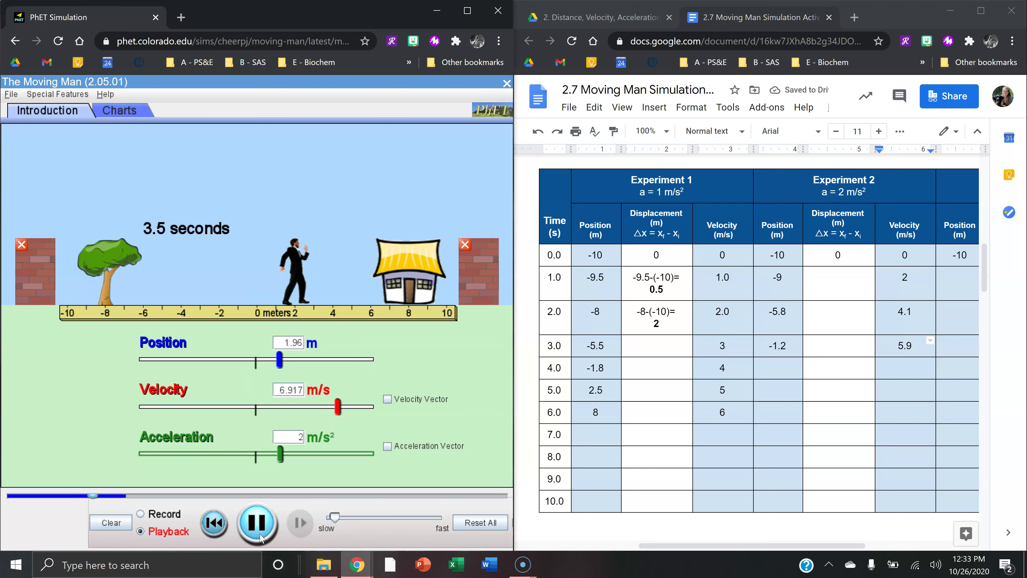
{"action": "left_click", "coordinate": [260, 534]}
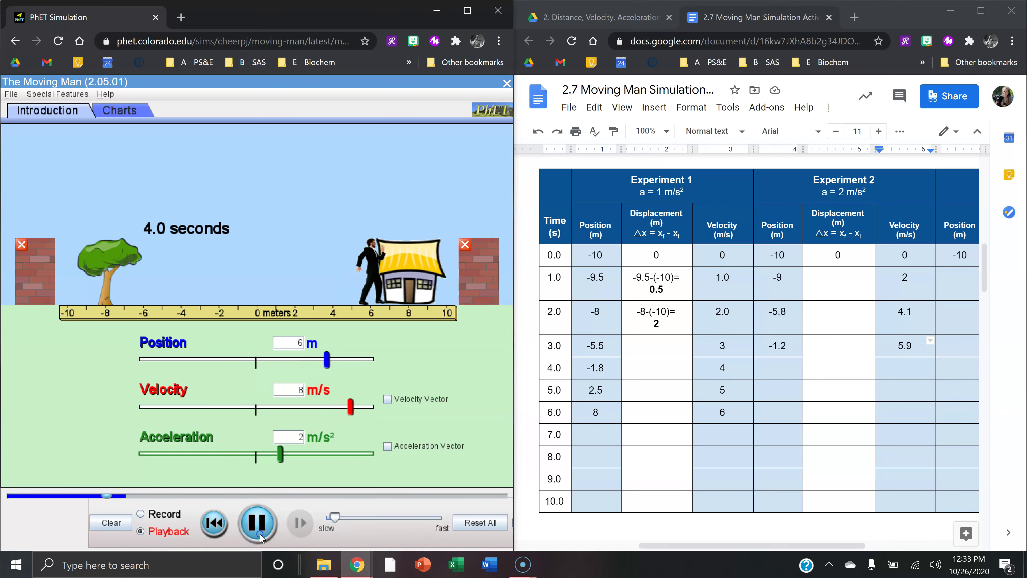
{"action": "left_click", "coordinate": [780, 369]}
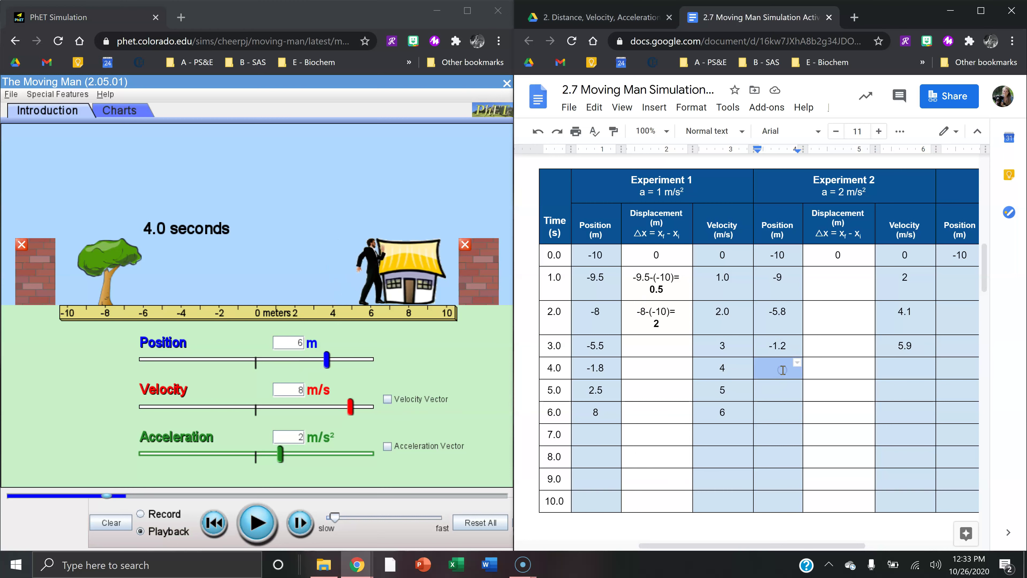
{"action": "type", "text": "6"}
{"action": "key", "text": "Tab"}
{"action": "key", "text": "Tab"}
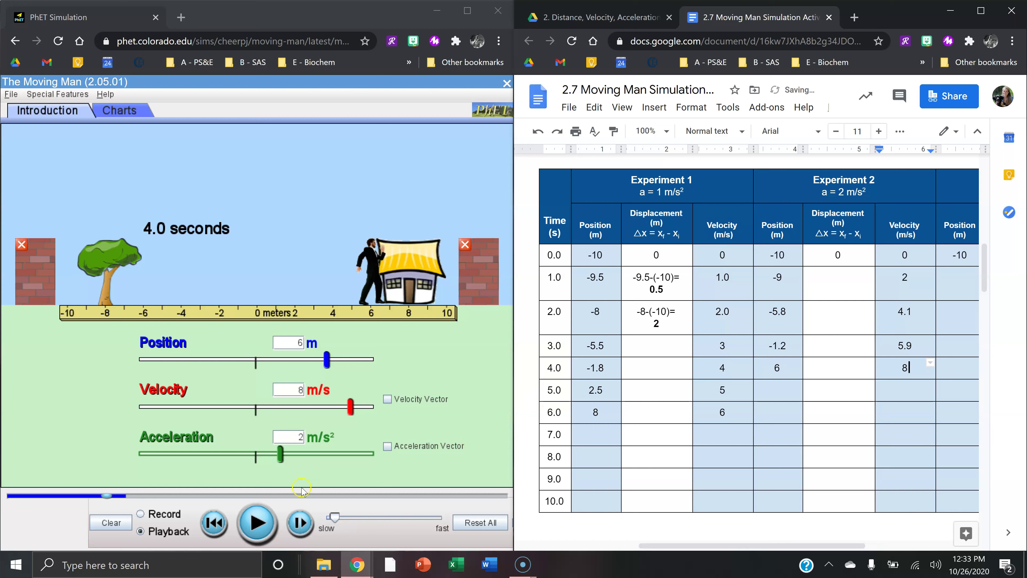
{"action": "left_click", "coordinate": [257, 522]}
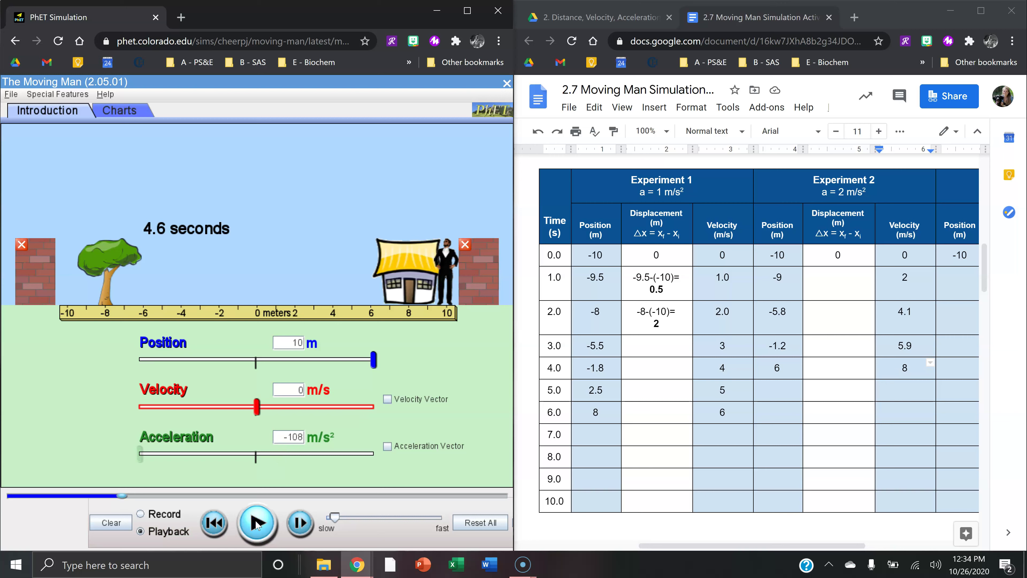
{"action": "left_click", "coordinate": [256, 522]}
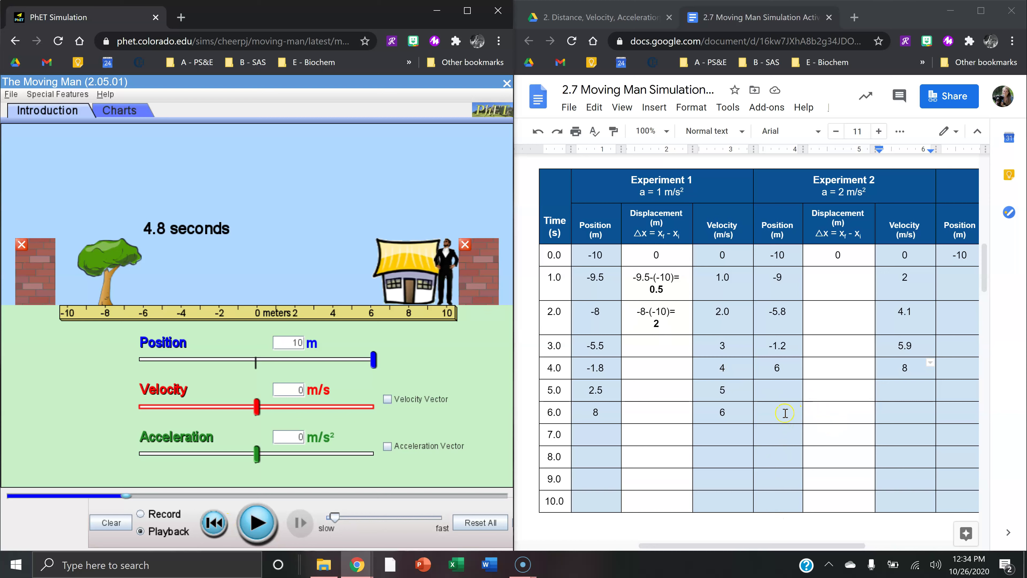
- Type 3 m/s^2 after 'a =' in the Experiment 3 header
{"action": "scroll", "coordinate": [785, 413], "scroll_direction": "right", "scroll_amount": 3}
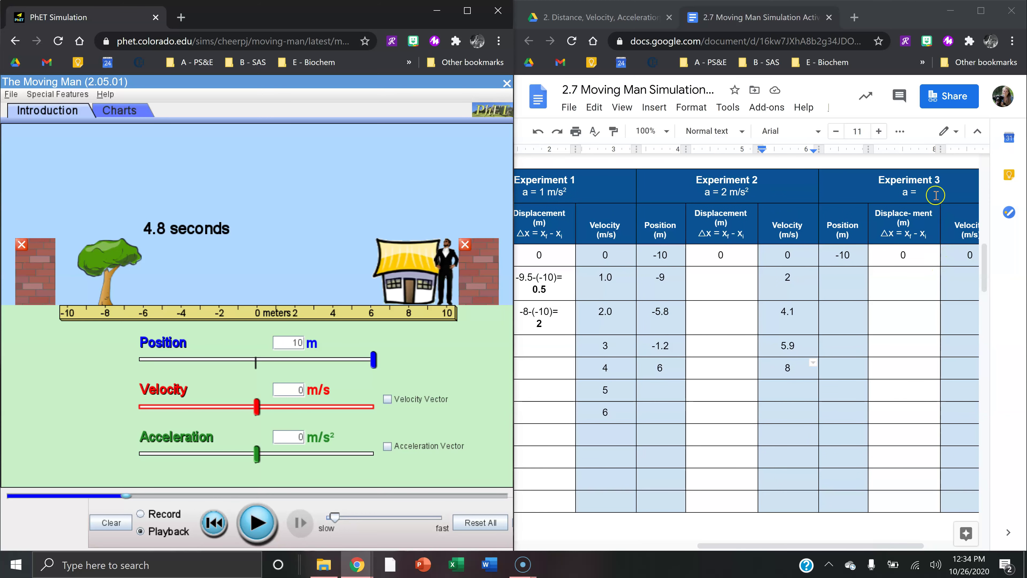
{"action": "left_click", "coordinate": [938, 202]}
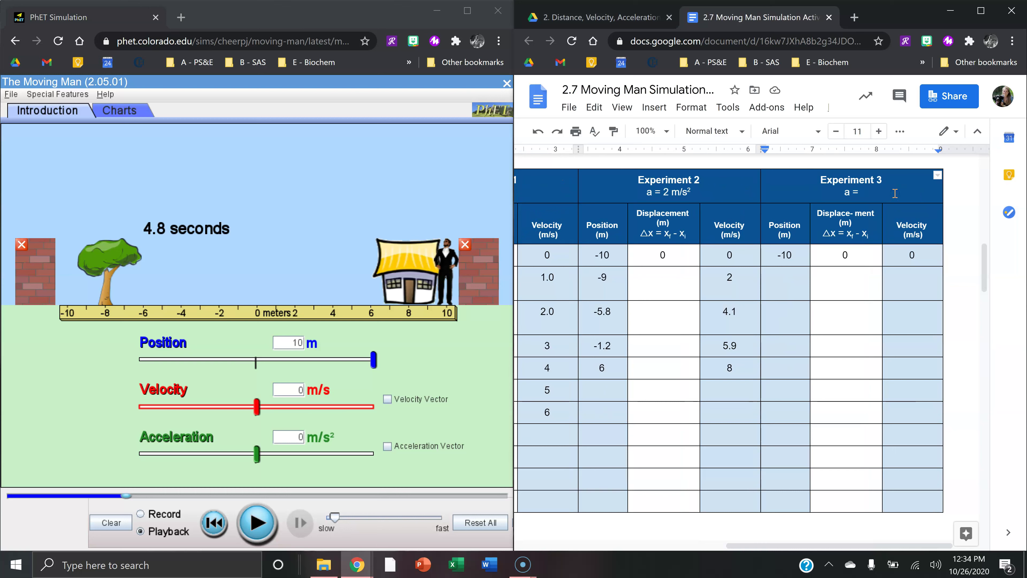
{"action": "type", "text": "3 m"}
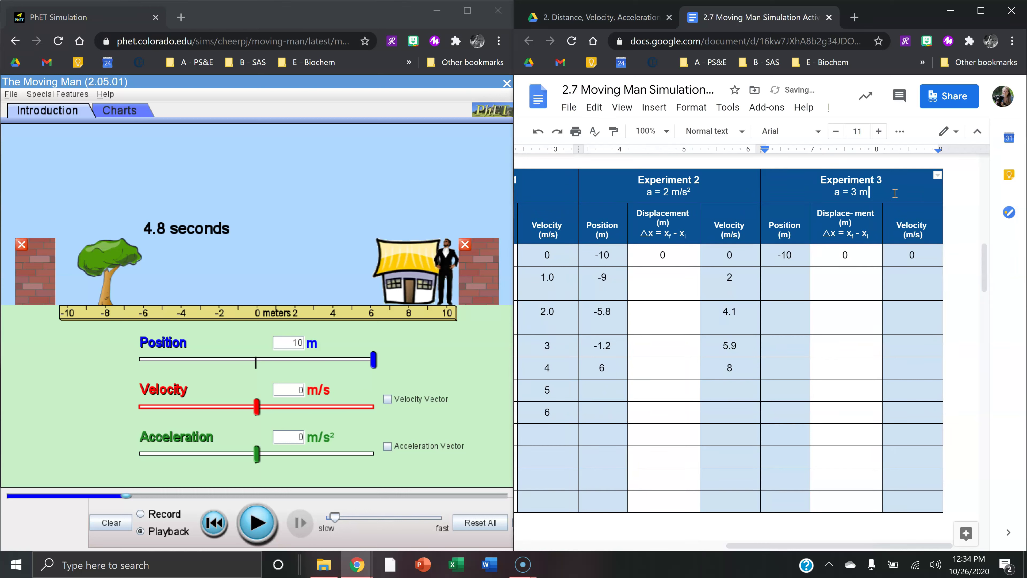
{"action": "type", "text": "/s^2"}
- Reset the simulation and set start position -10 m with acceleration 3 m/s²
{"action": "left_click", "coordinate": [291, 338]}
{"action": "type", "text": "-10"}
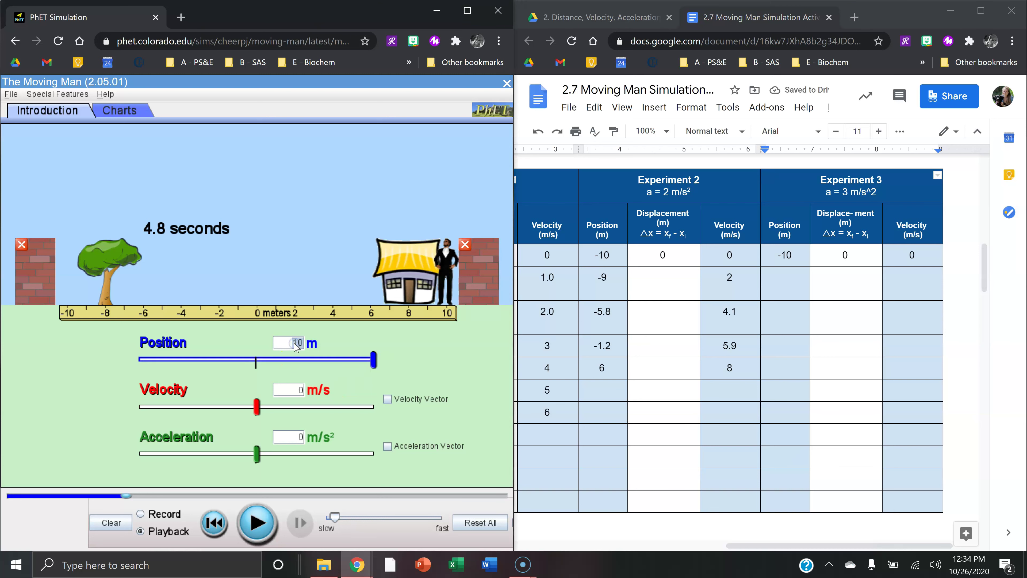
{"action": "left_click", "coordinate": [288, 439]}
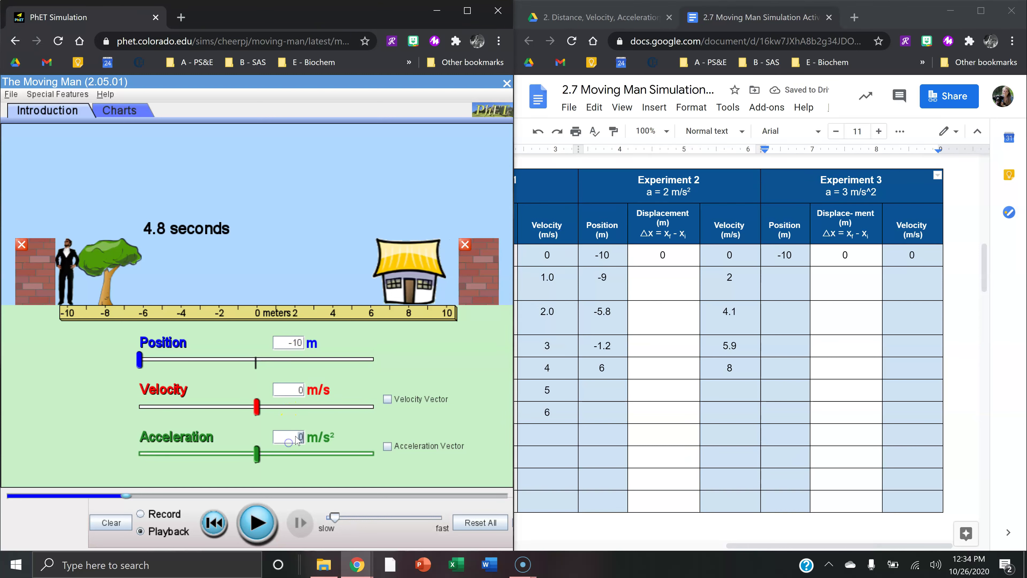
{"action": "left_click", "coordinate": [480, 523]}
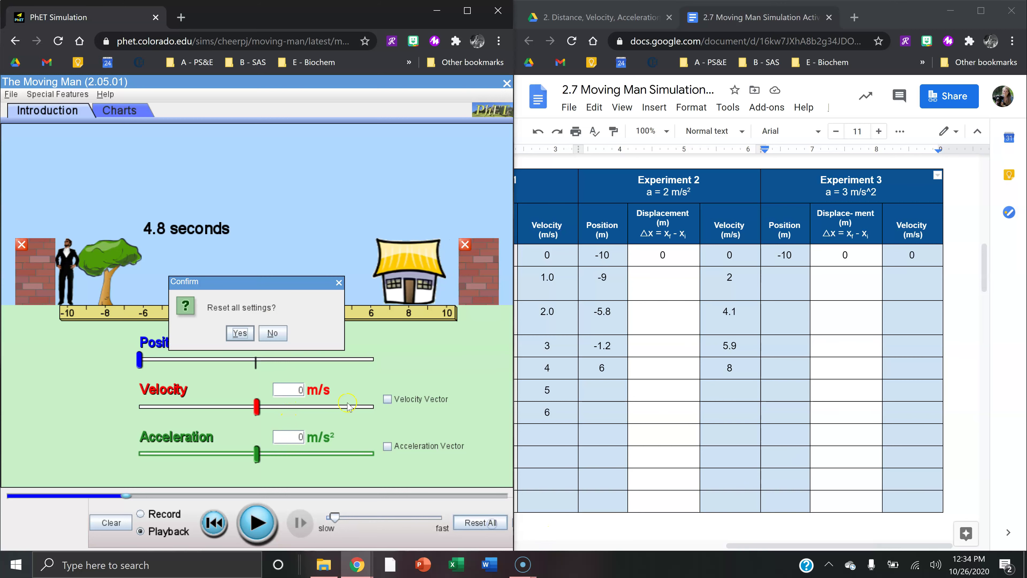
{"action": "left_click", "coordinate": [240, 333]}
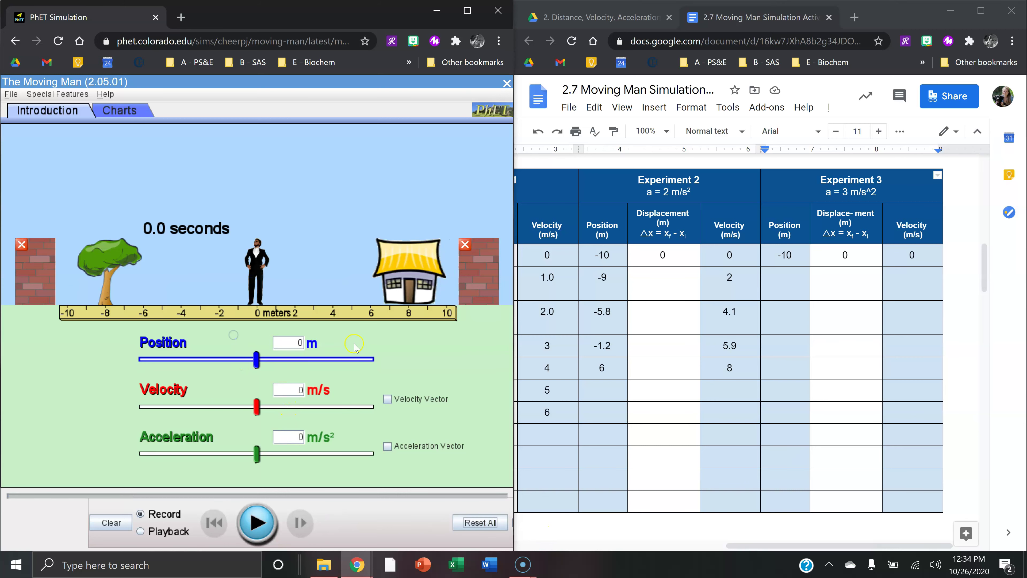
{"action": "left_click", "coordinate": [285, 344]}
{"action": "type", "text": "-10"}
{"action": "left_click", "coordinate": [299, 439]}
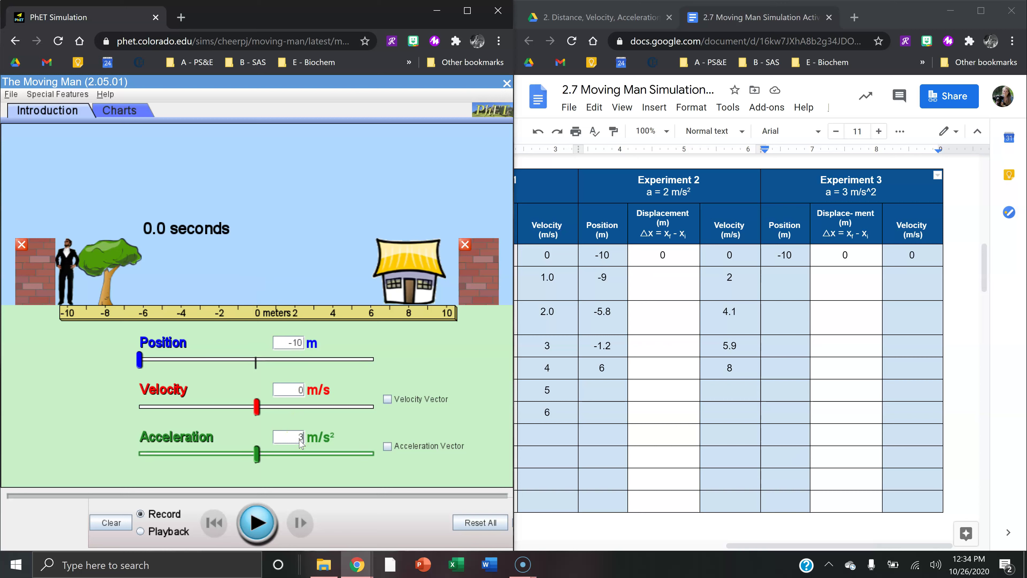
{"action": "type", "text": "3"}
- Record the 3 m/s² run until the man reaches 10 m at 3.8 s
{"action": "left_click", "coordinate": [257, 523]}
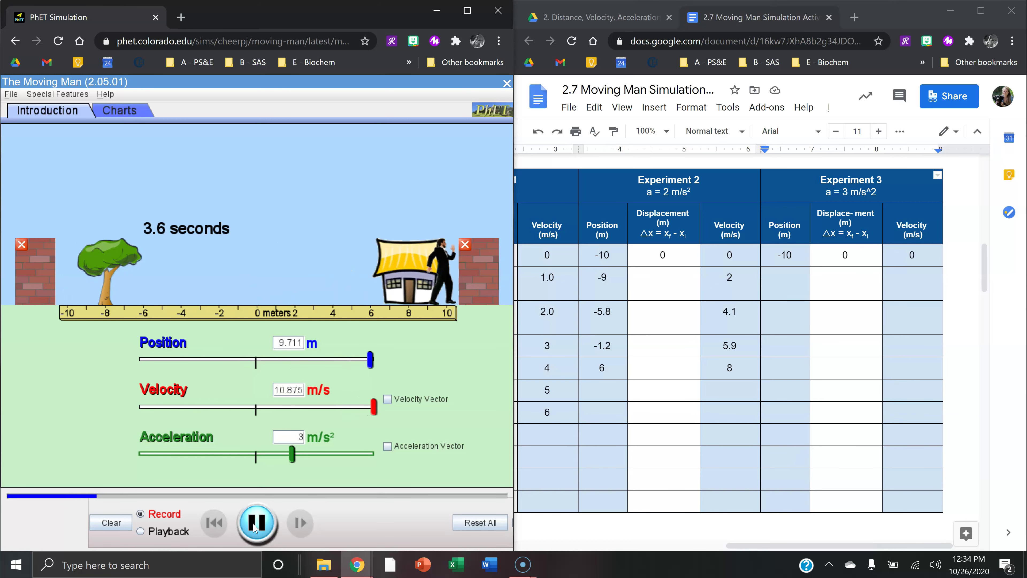
{"action": "left_click", "coordinate": [254, 525]}
{"action": "left_click", "coordinate": [372, 305]}
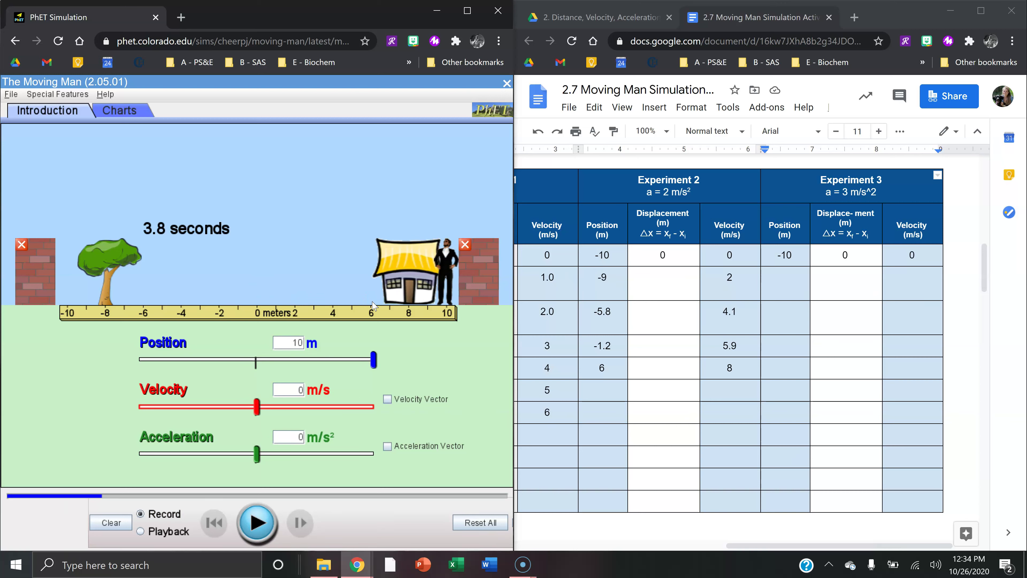
- Play back the 3 m/s² run to 1.0 s and log Experiment 3 position -8.4 and velocity 3.1
{"action": "left_click", "coordinate": [152, 538]}
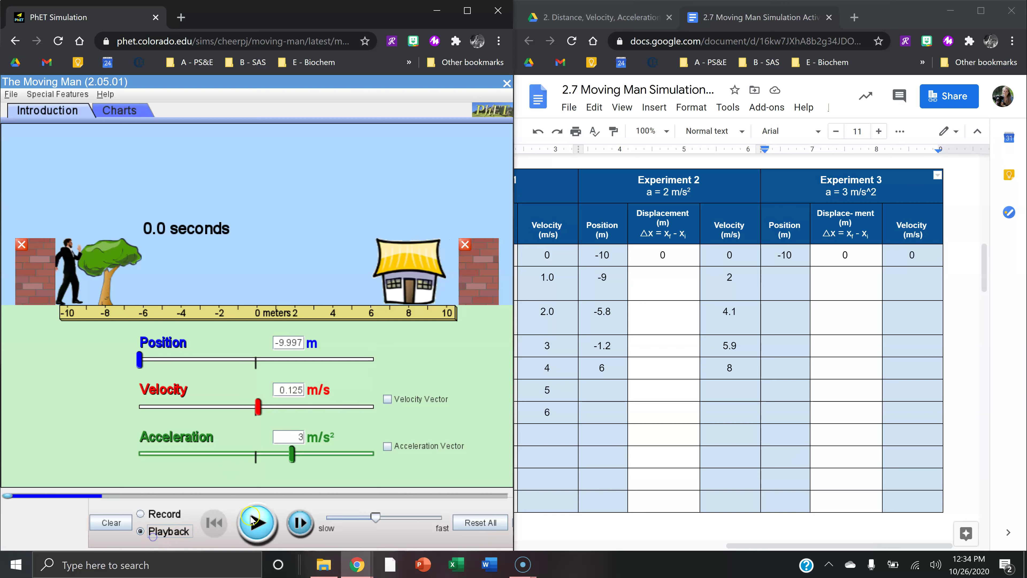
{"action": "left_click", "coordinate": [258, 526]}
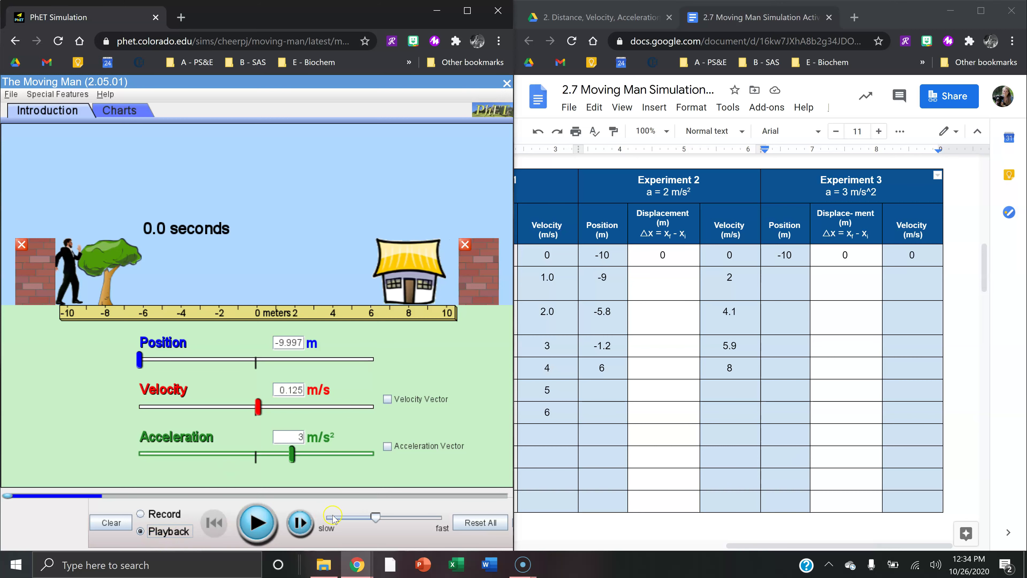
{"action": "left_click", "coordinate": [257, 526]}
{"action": "left_click", "coordinate": [794, 293]}
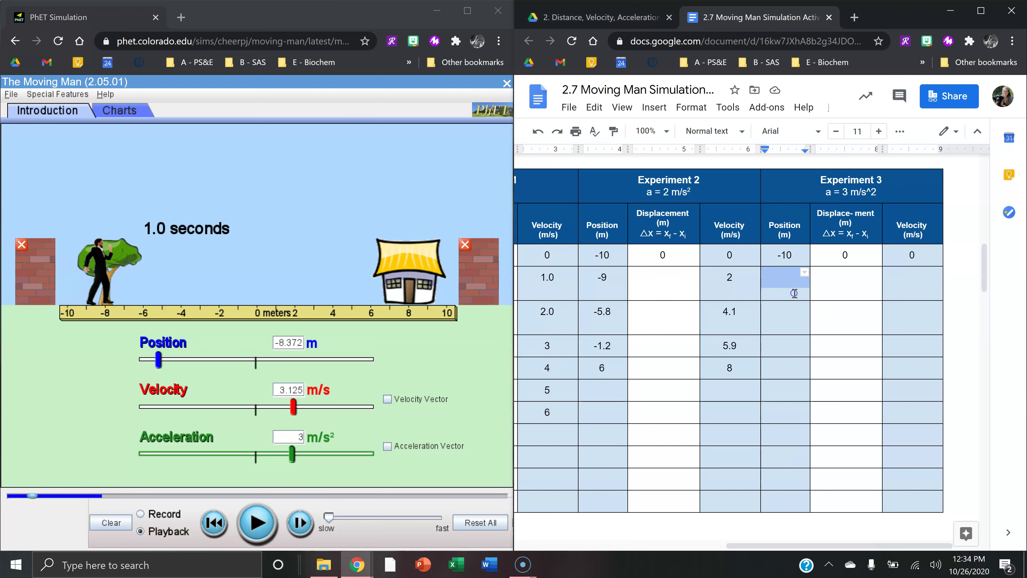
{"action": "type", "text": "-8.4"}
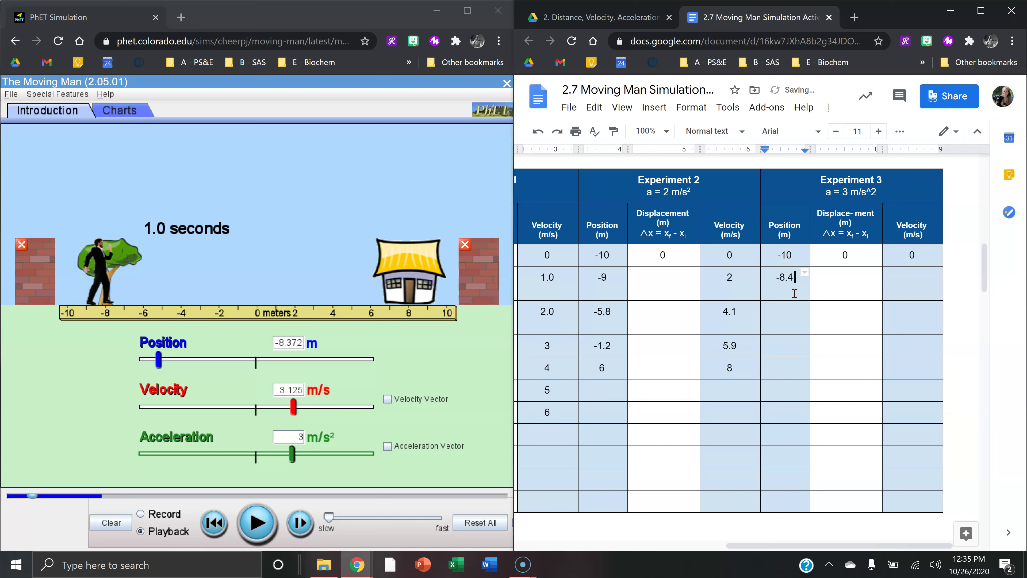
{"action": "left_click", "coordinate": [897, 290]}
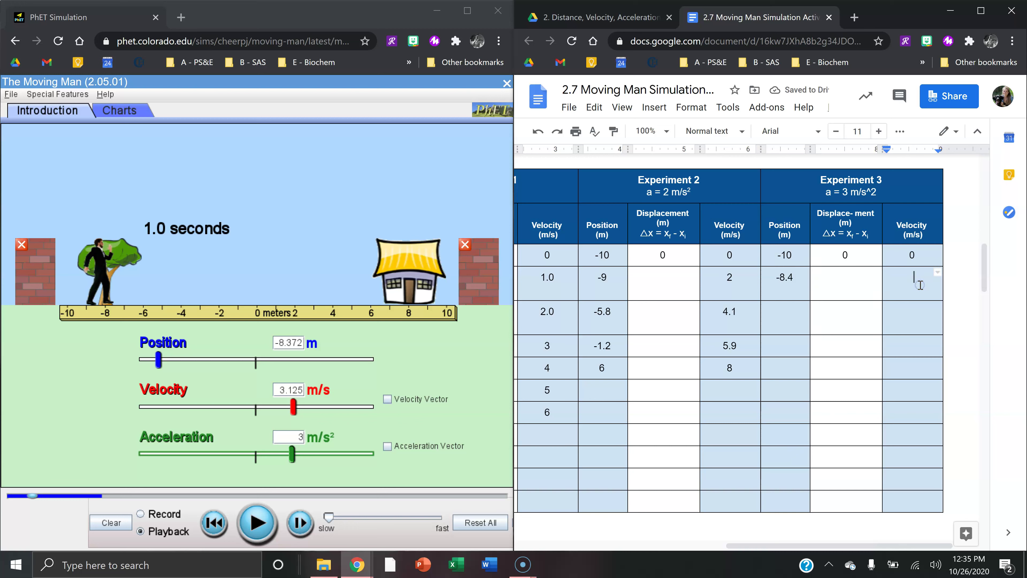
{"action": "type", "text": "3.1"}
- Advance playback to 2.0 s and log Experiment 3 position -3.7 and velocity 6.1
{"action": "left_click", "coordinate": [255, 528]}
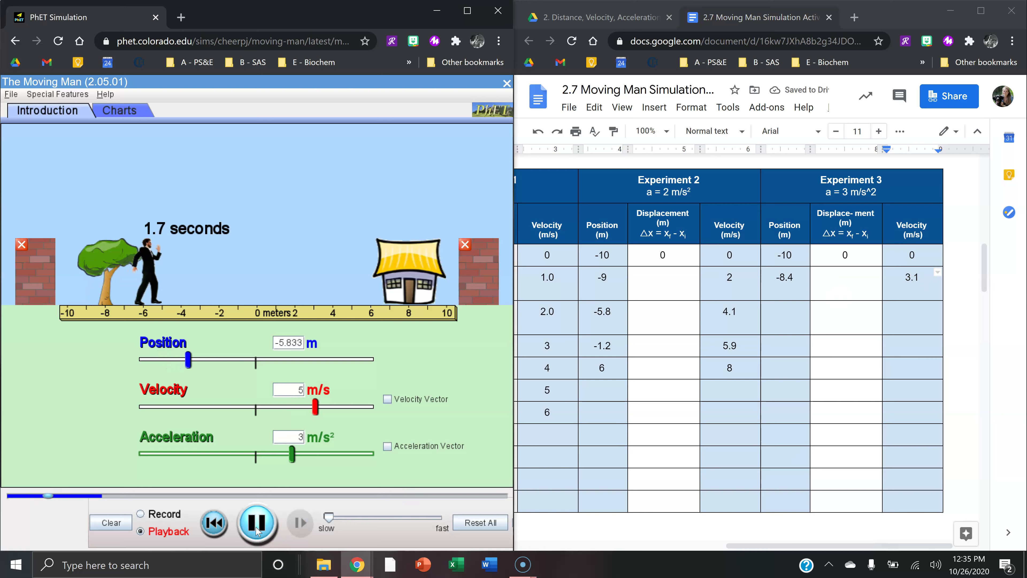
{"action": "left_click", "coordinate": [256, 523]}
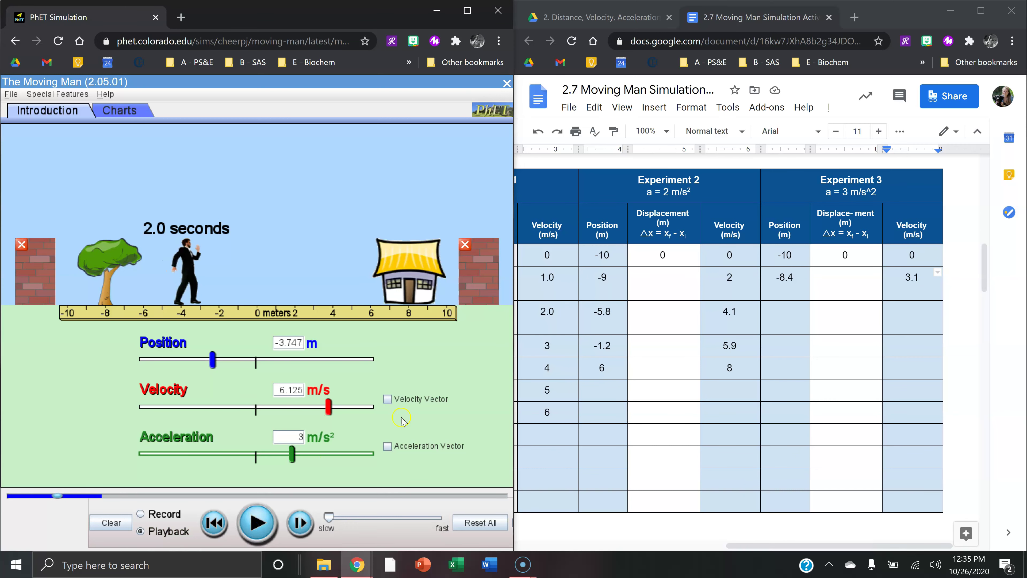
{"action": "left_click", "coordinate": [773, 341]}
{"action": "left_click", "coordinate": [791, 317]}
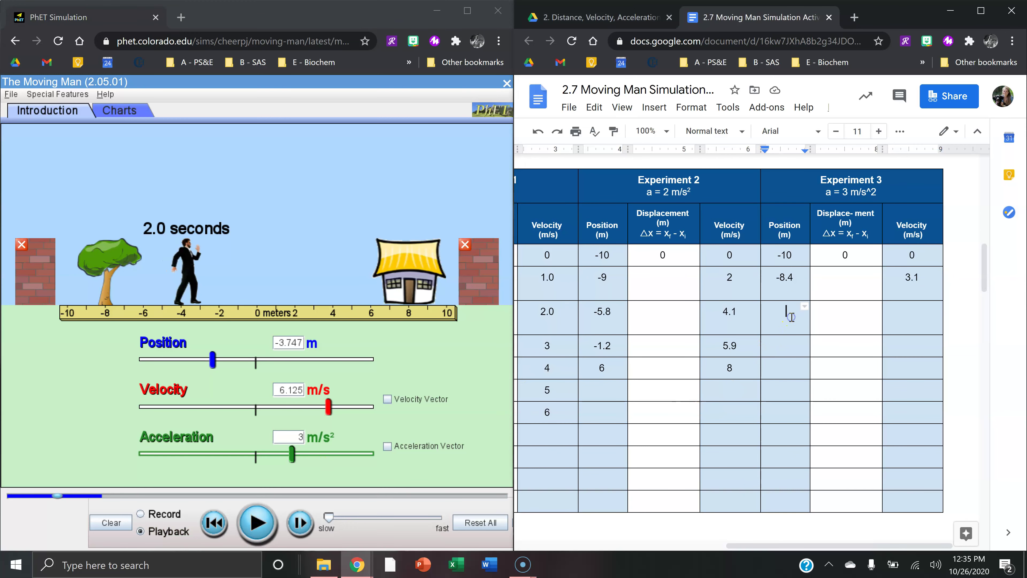
{"action": "type", "text": "-3.7"}
{"action": "left_click", "coordinate": [904, 328]}
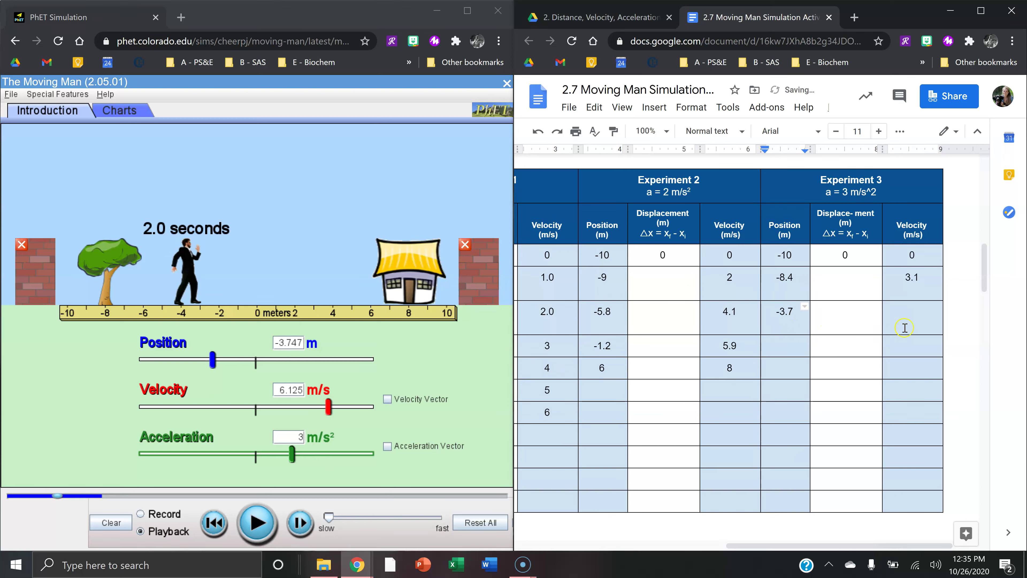
{"action": "double_click", "coordinate": [937, 322]}
{"action": "type", "text": "6.1"}
- Advance playback to 3.0 s, log position 3.9 and velocity 9.1, then play to the end
{"action": "left_click", "coordinate": [255, 523]}
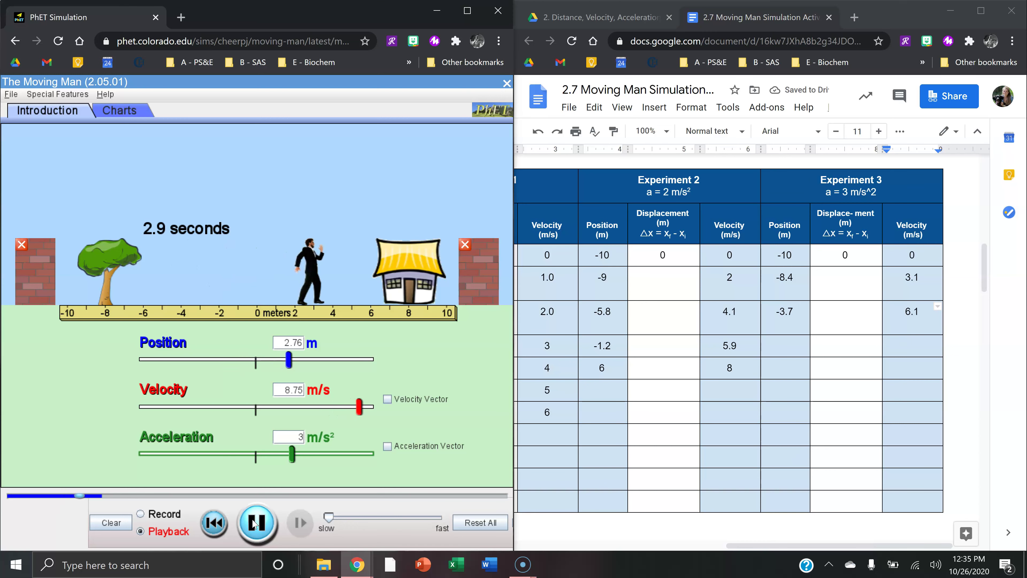
{"action": "left_click", "coordinate": [254, 523]}
{"action": "left_click", "coordinate": [339, 443]}
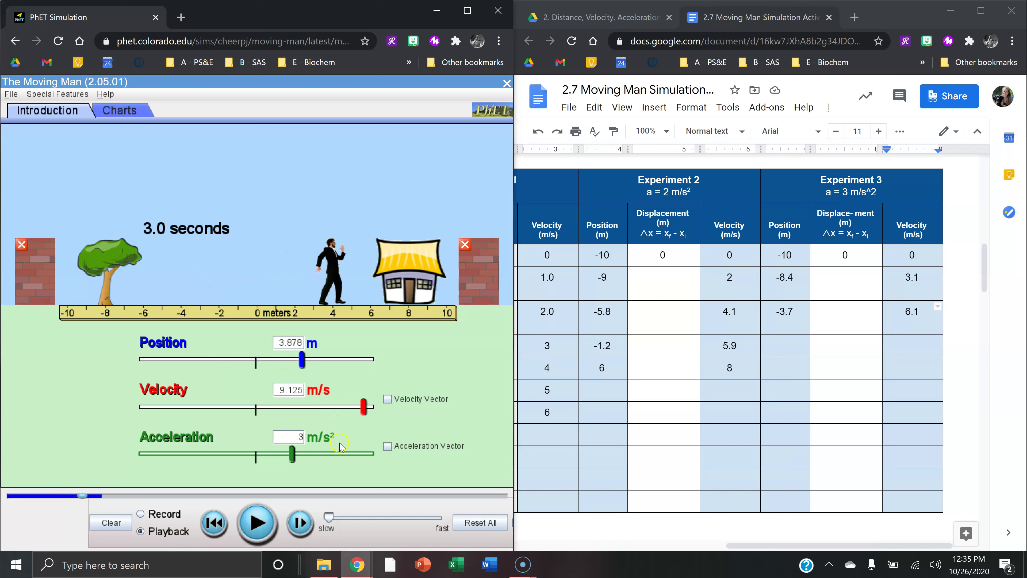
{"action": "left_click", "coordinate": [784, 353]}
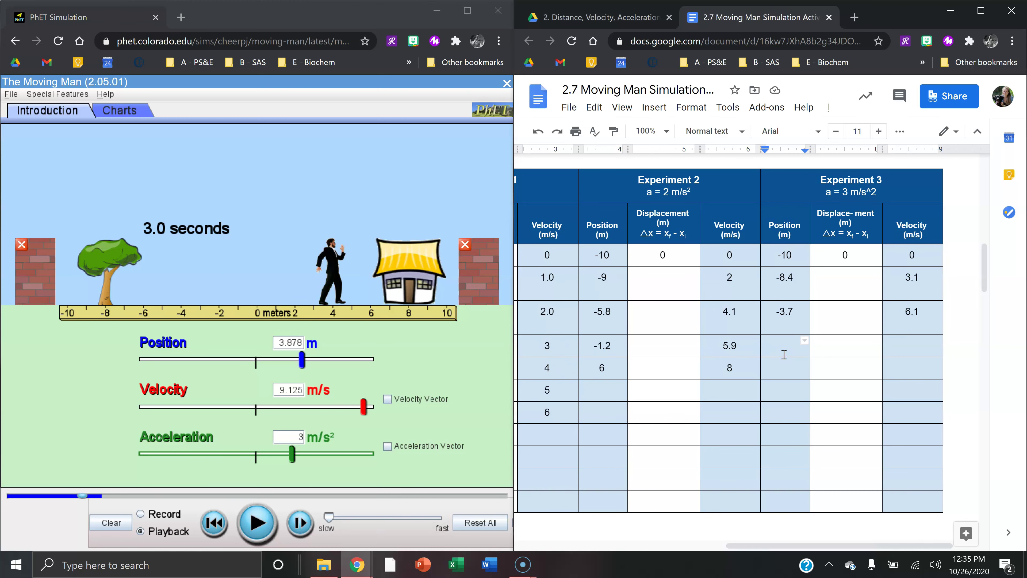
{"action": "type", "text": "3.9"}
{"action": "left_click", "coordinate": [907, 348]}
{"action": "type", "text": "9."}
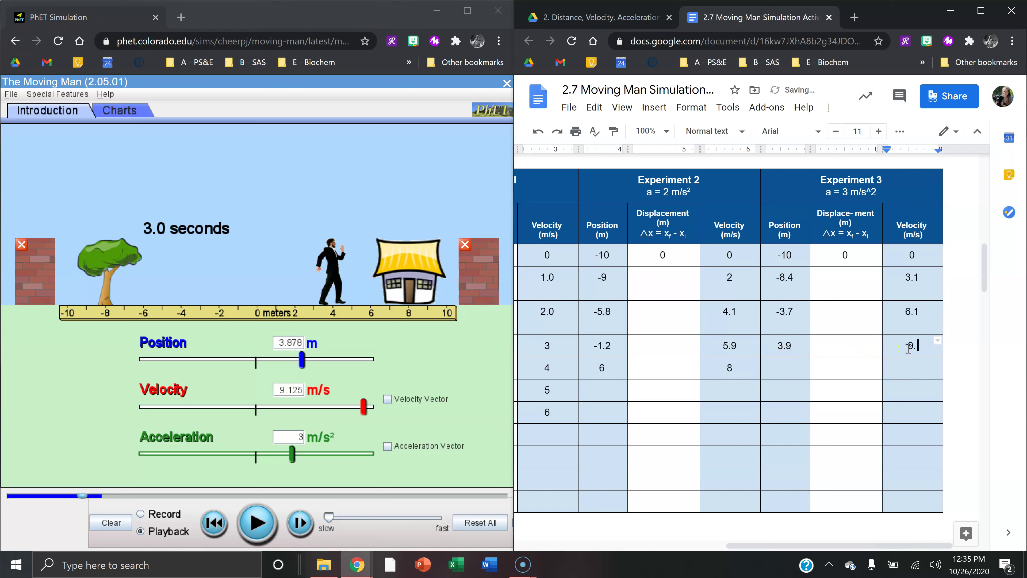
{"action": "type", "text": "1"}
{"action": "left_click", "coordinate": [257, 531]}
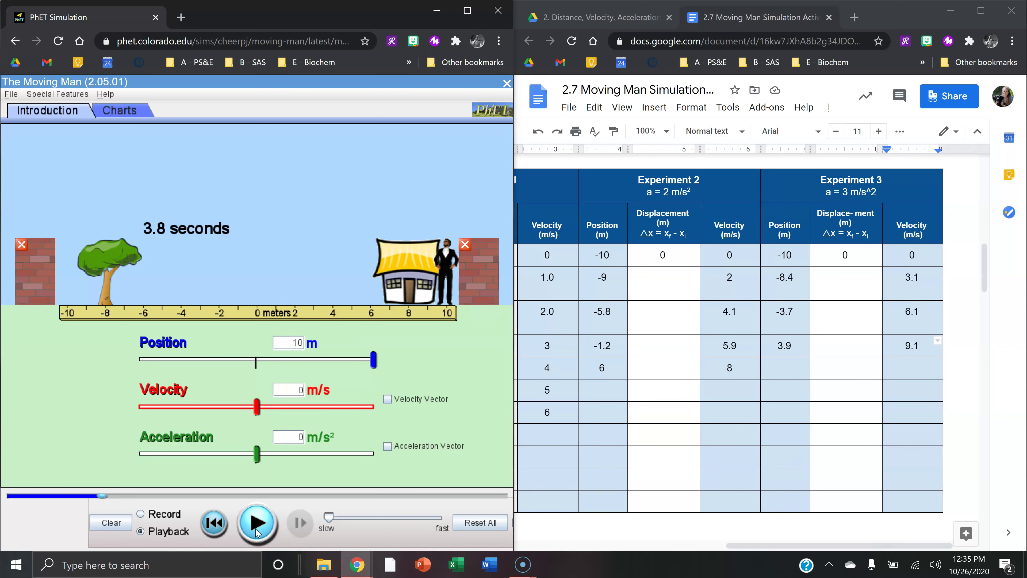
{"action": "left_click", "coordinate": [981, 10]}
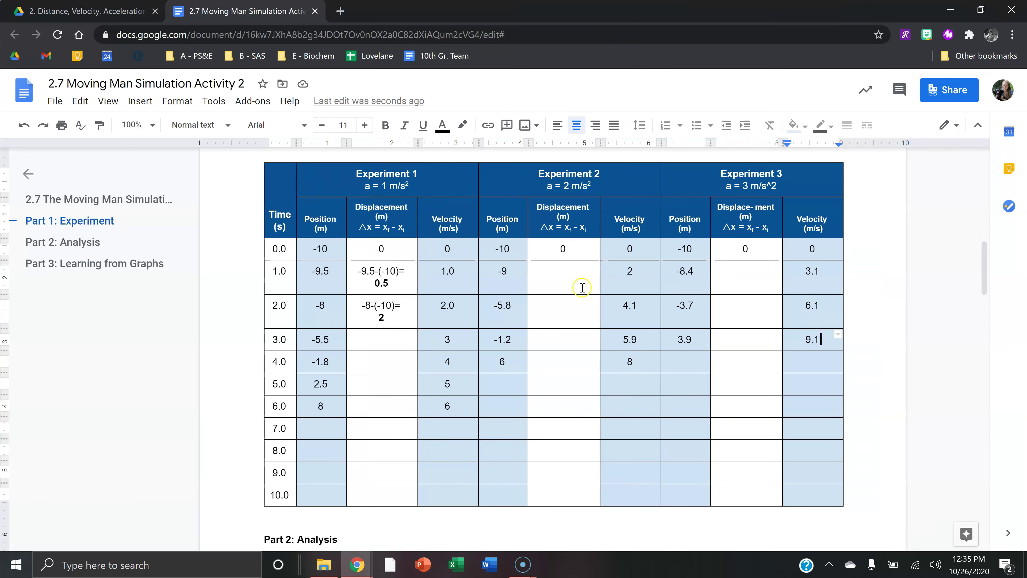